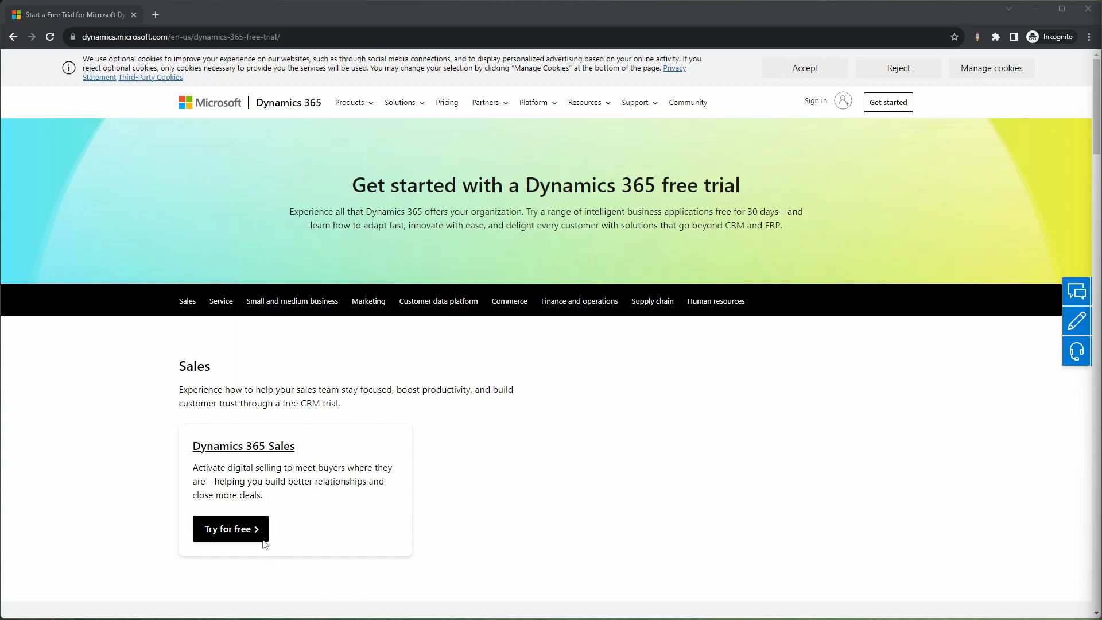
# Step: Request the Dynamics 365 Sales free trial with the work e-mail address and accept the subscription agreement
pyautogui.click(232, 529)
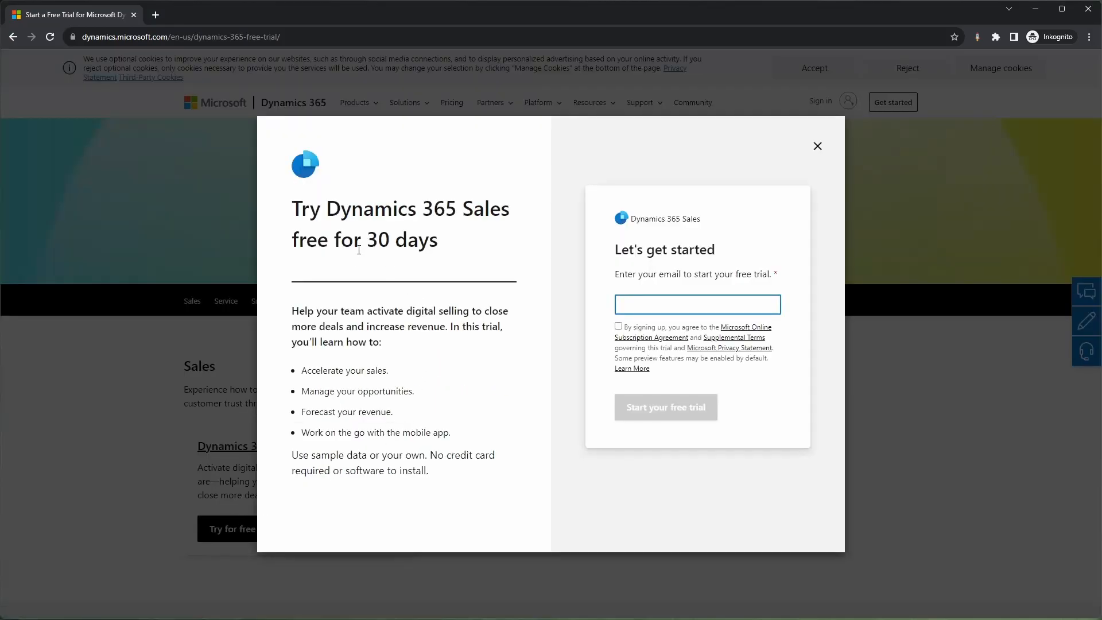
pyautogui.click(619, 326)
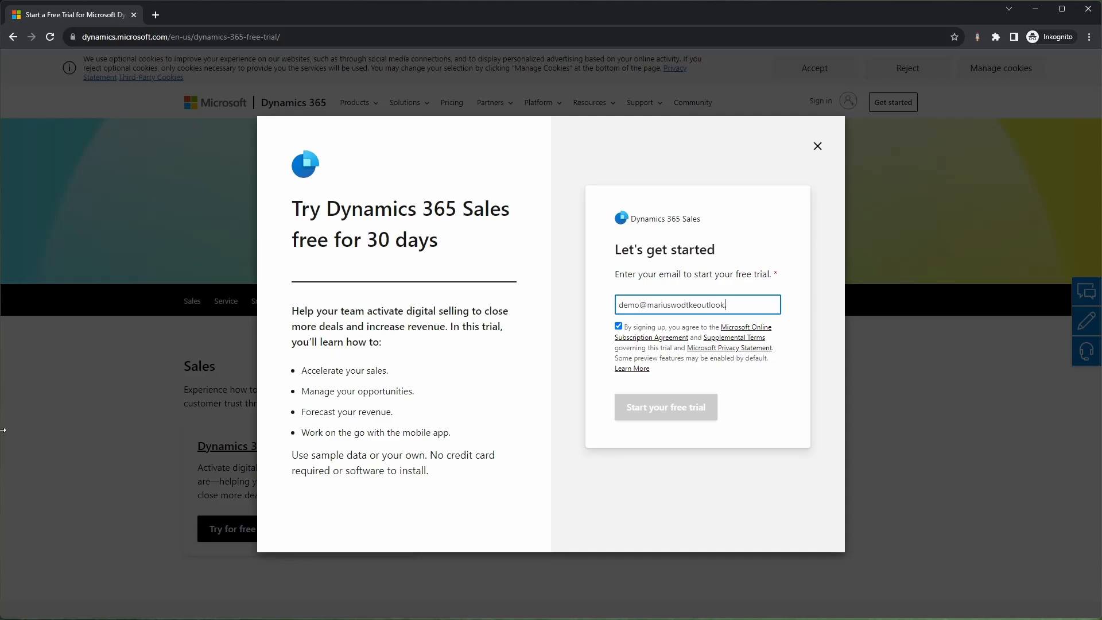
pyautogui.write('.com')
pyautogui.click(691, 412)
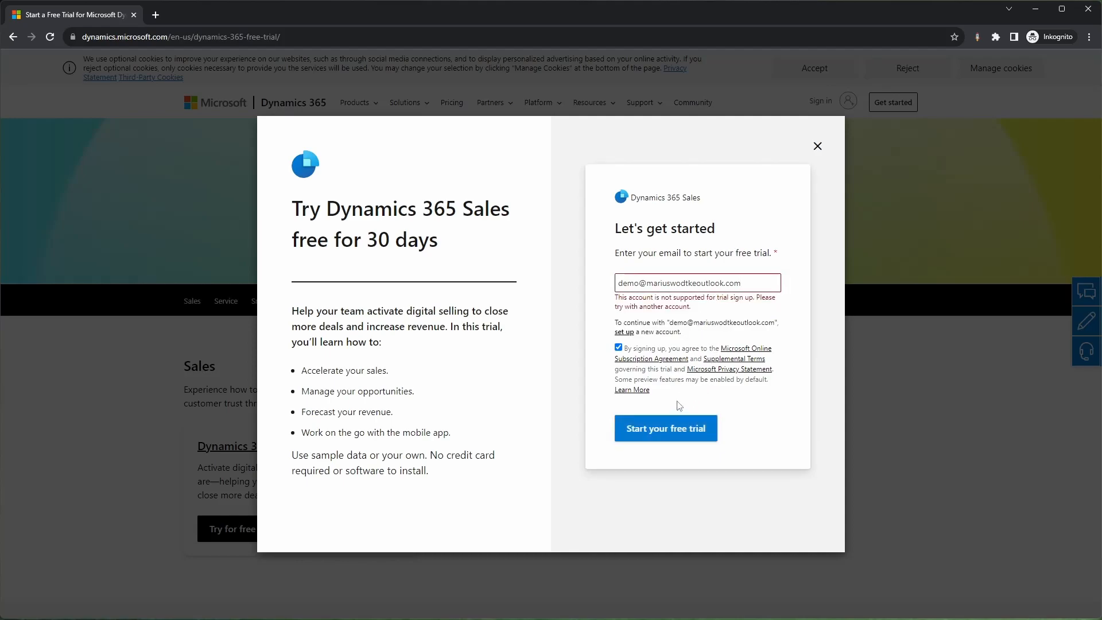
# Step: Begin setting up a new account for the Dynamics 365 Sales Premium Trial with the same work e-mail address
pyautogui.click(627, 333)
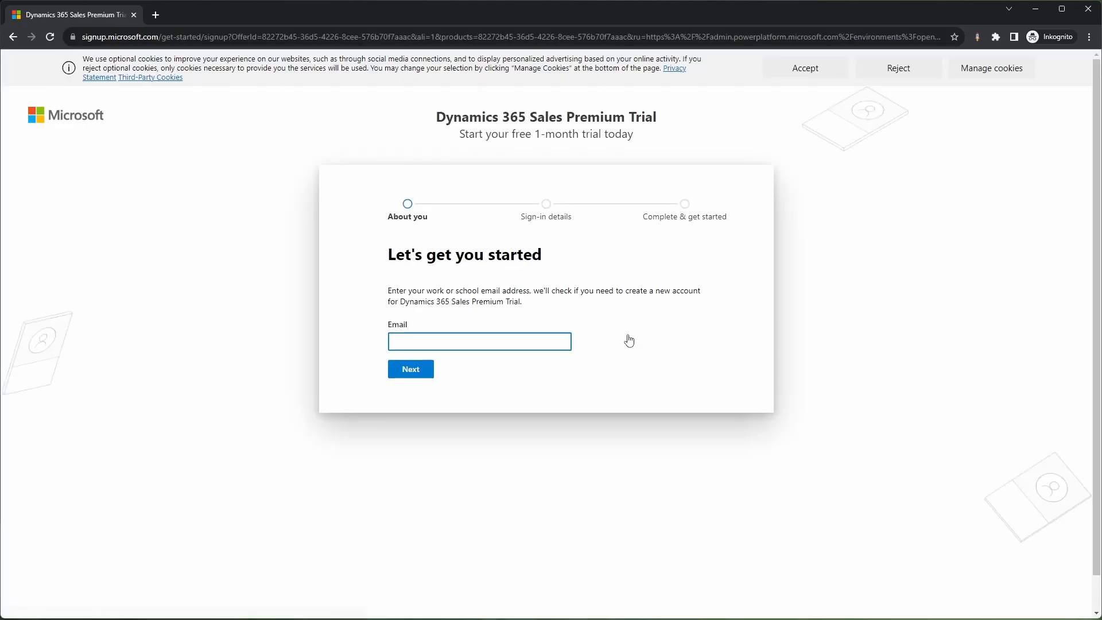
pyautogui.click(418, 370)
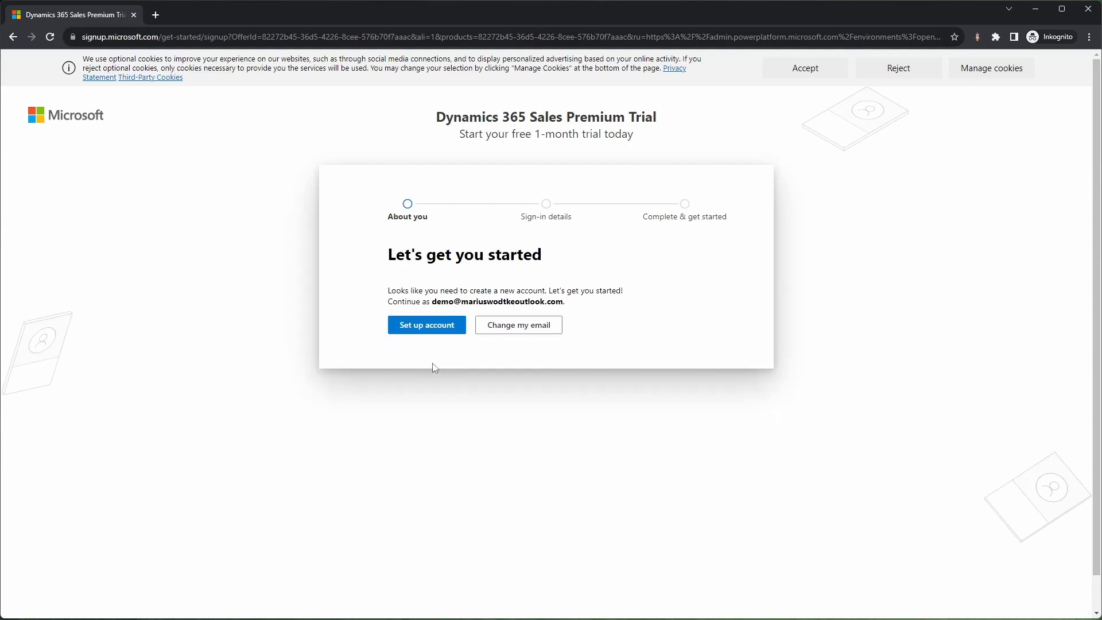
pyautogui.click(441, 331)
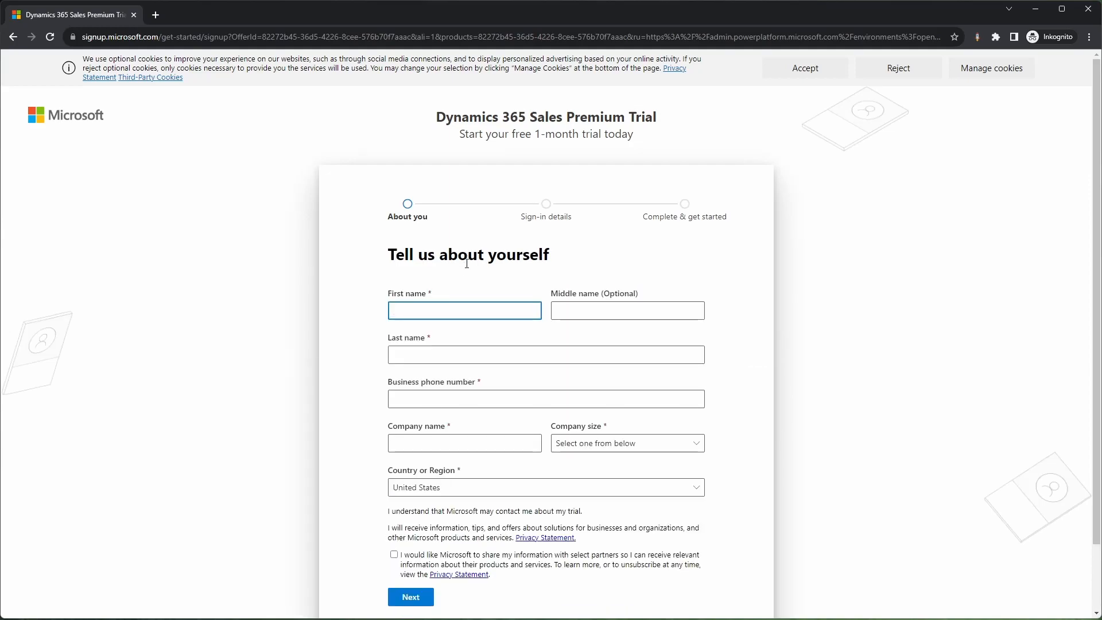
# Step: Submit the personal and company details with company size 1 person and country Austria, and remove the leading zero from the verification phone number
pyautogui.click(460, 313)
pyautogui.click(479, 343)
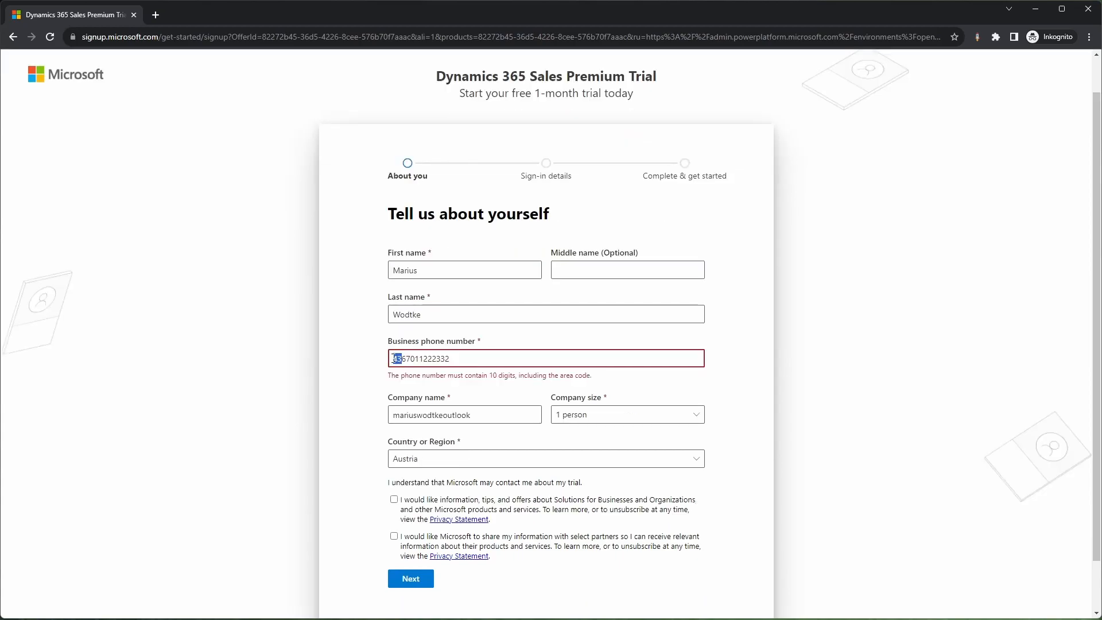
pyautogui.click(396, 359)
pyautogui.click(353, 375)
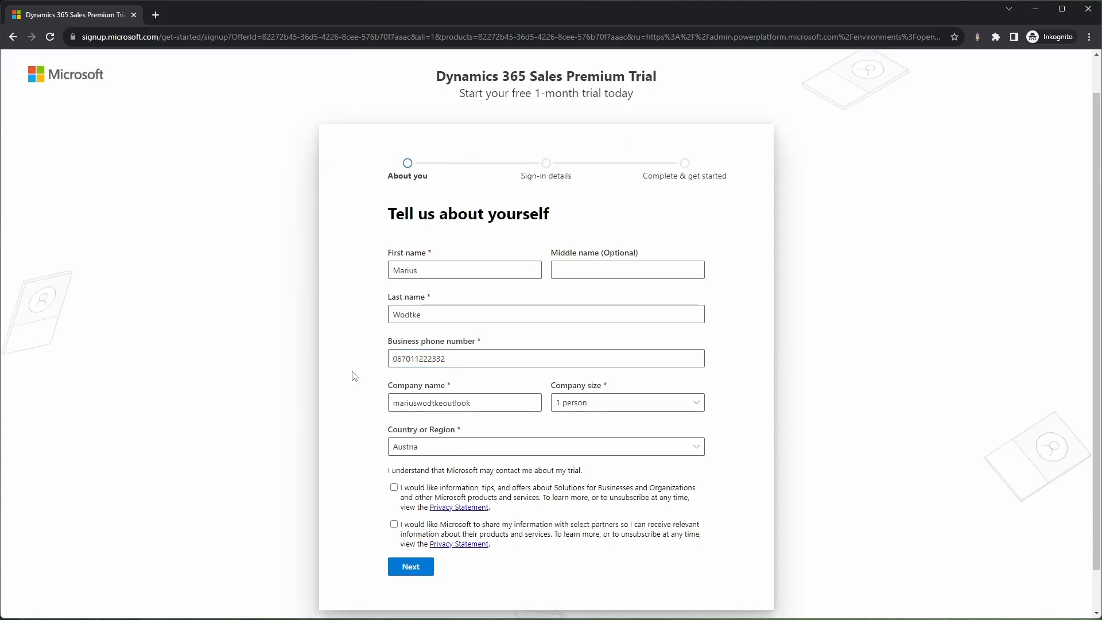
pyautogui.click(407, 567)
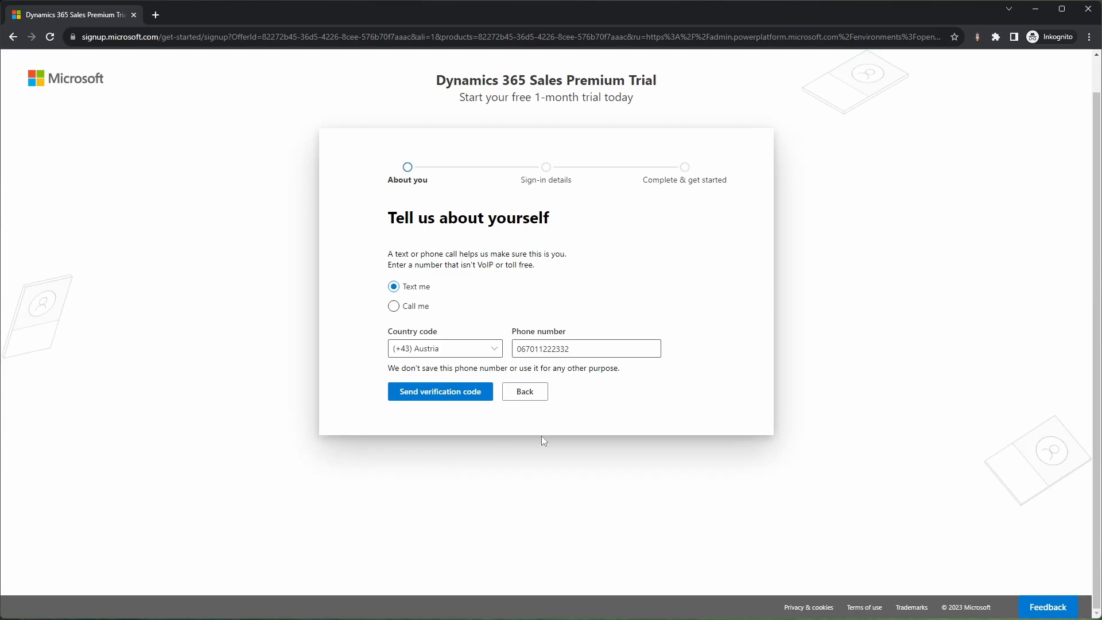
pyautogui.moveTo(515, 348); pyautogui.dragTo(519, 349)
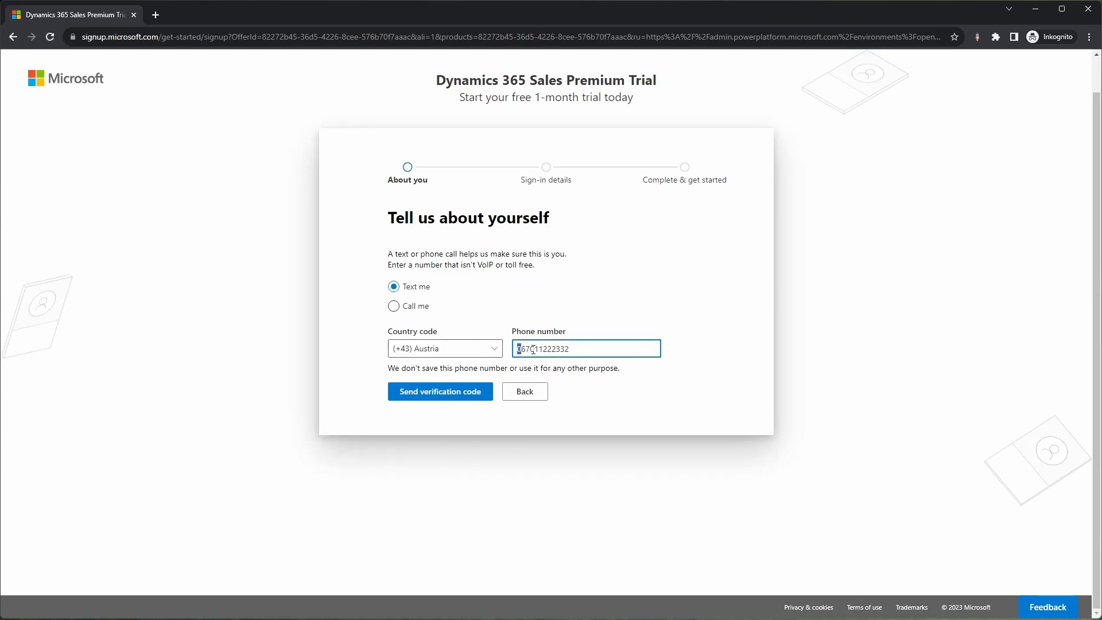
pyautogui.press('BackSpace')
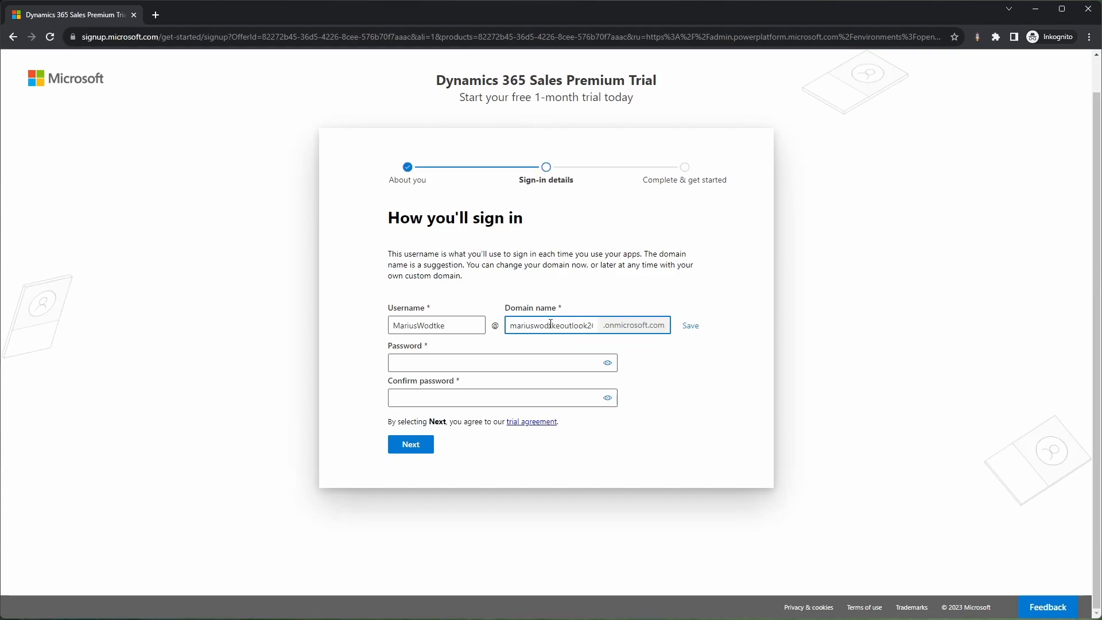
# Step: Enter and confirm the account password for the new onmicrosoft.com sign-in, and submit the sign-in details
pyautogui.moveTo(548, 326); pyautogui.dragTo(654, 327)
pyautogui.doubleClick(580, 325)
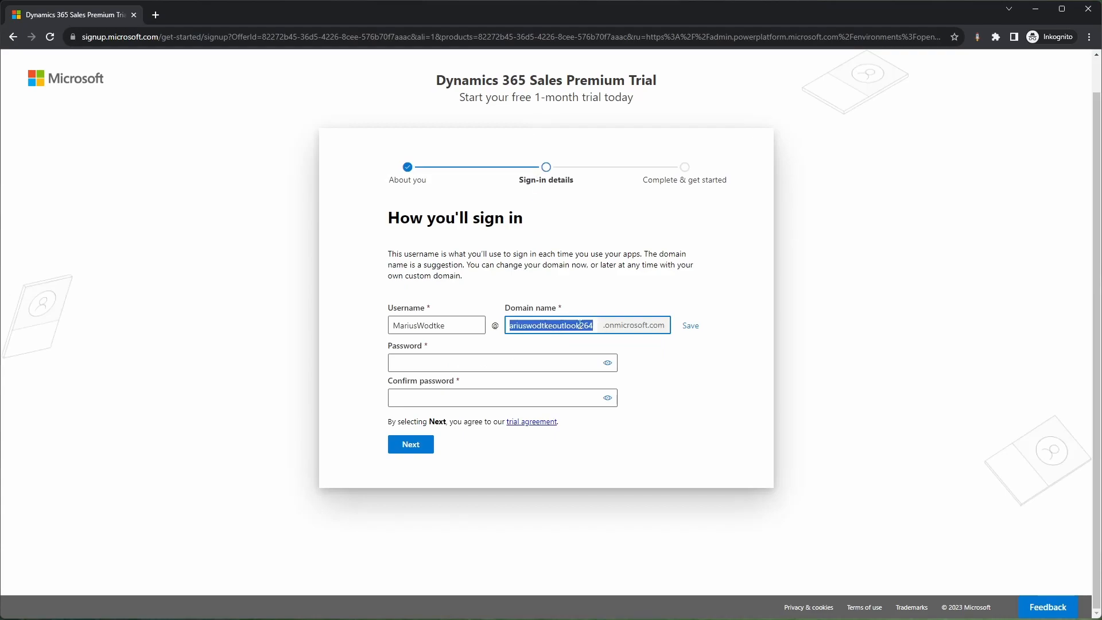
pyautogui.click(581, 325)
pyautogui.click(539, 398)
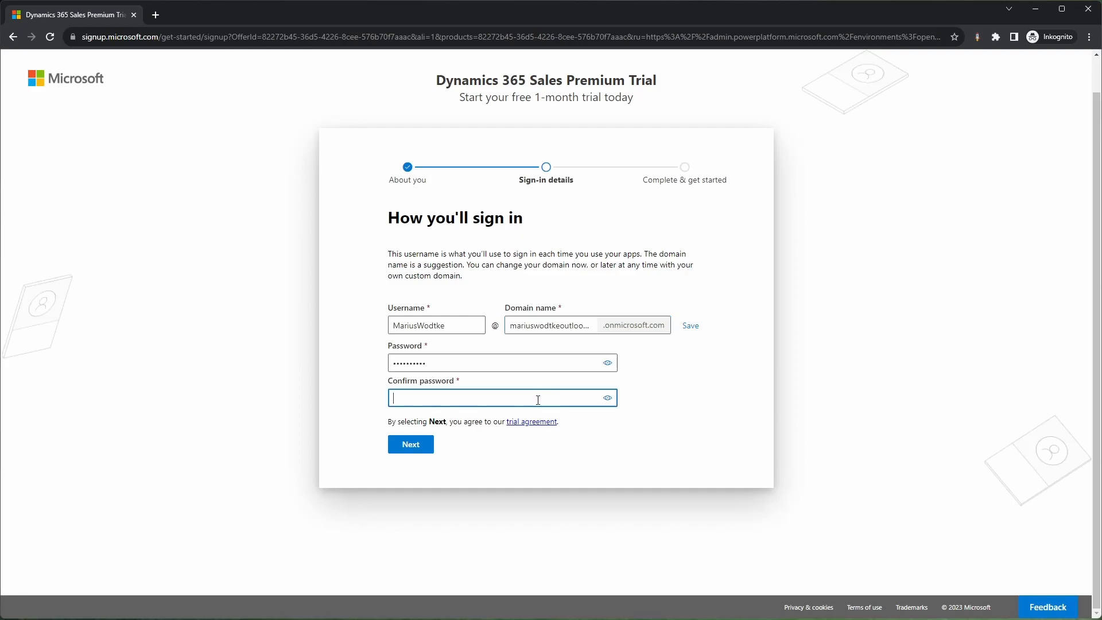
pyautogui.hotkey('ctrl', 'v')
pyautogui.click(411, 449)
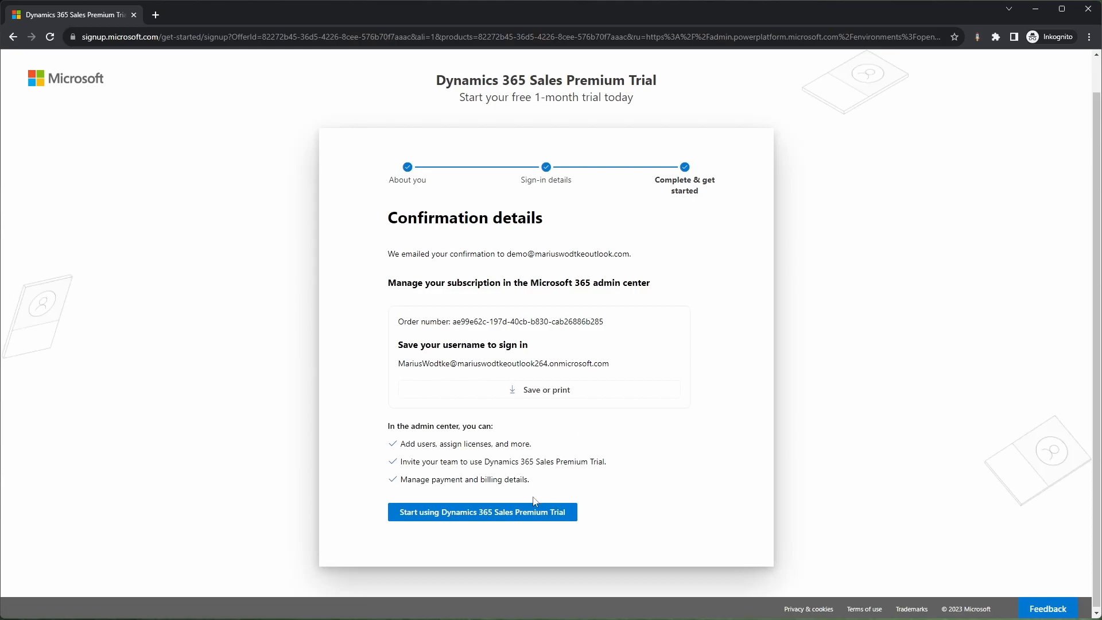
# Step: Start using the Sales Premium Trial and name the new environment with the account holder's full name followed by Trial
pyautogui.click(523, 520)
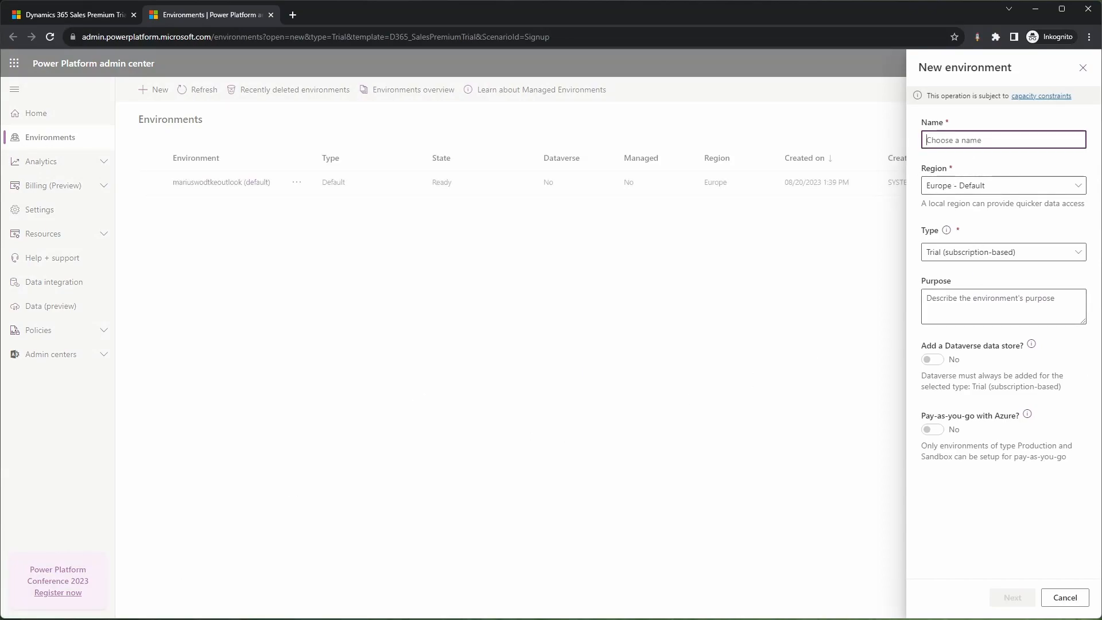
pyautogui.write('MariusWodtkeTrial')
pyautogui.click(1011, 602)
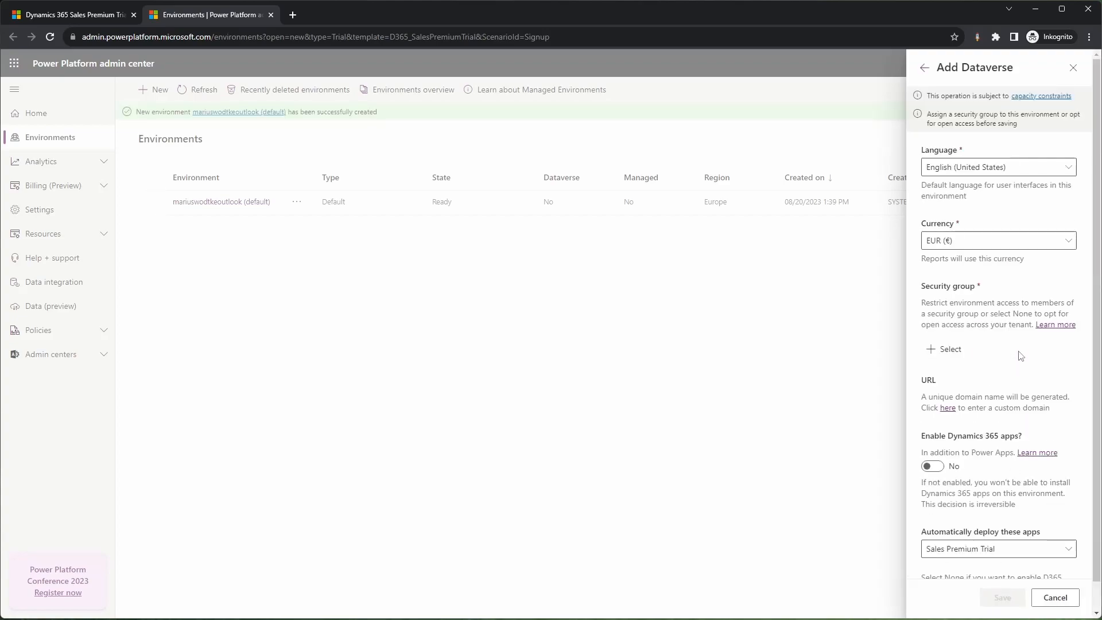
# Step: Add Dataverse to the environment with Dynamics 365 apps enabled and security group None, and save it
pyautogui.scroll(-1, 1024, 303)
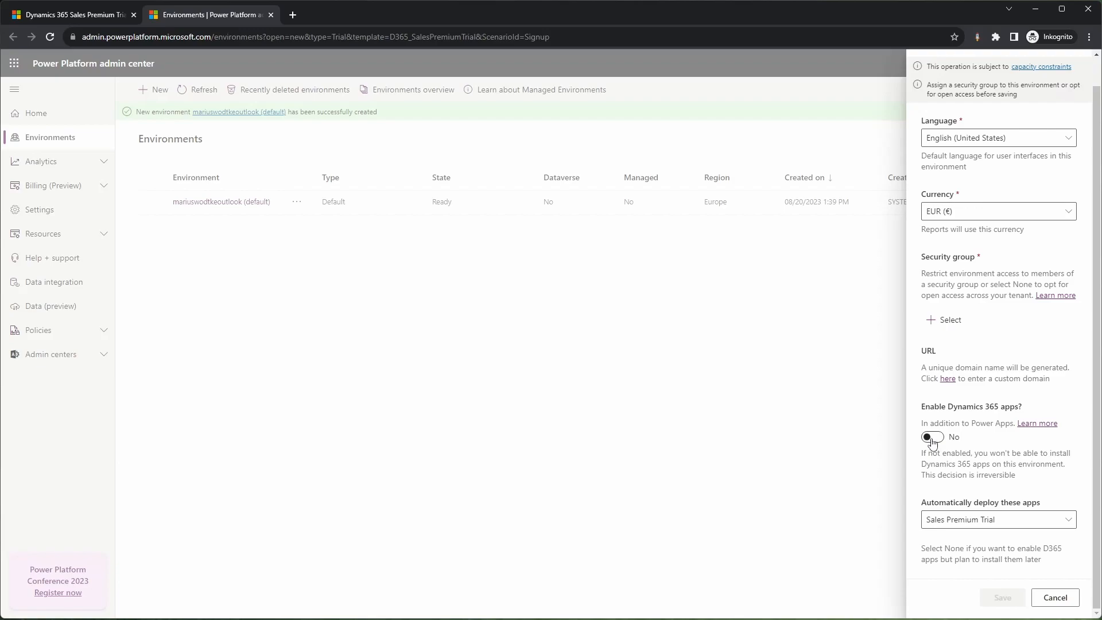
pyautogui.click(932, 438)
pyautogui.scroll(1, 936, 428)
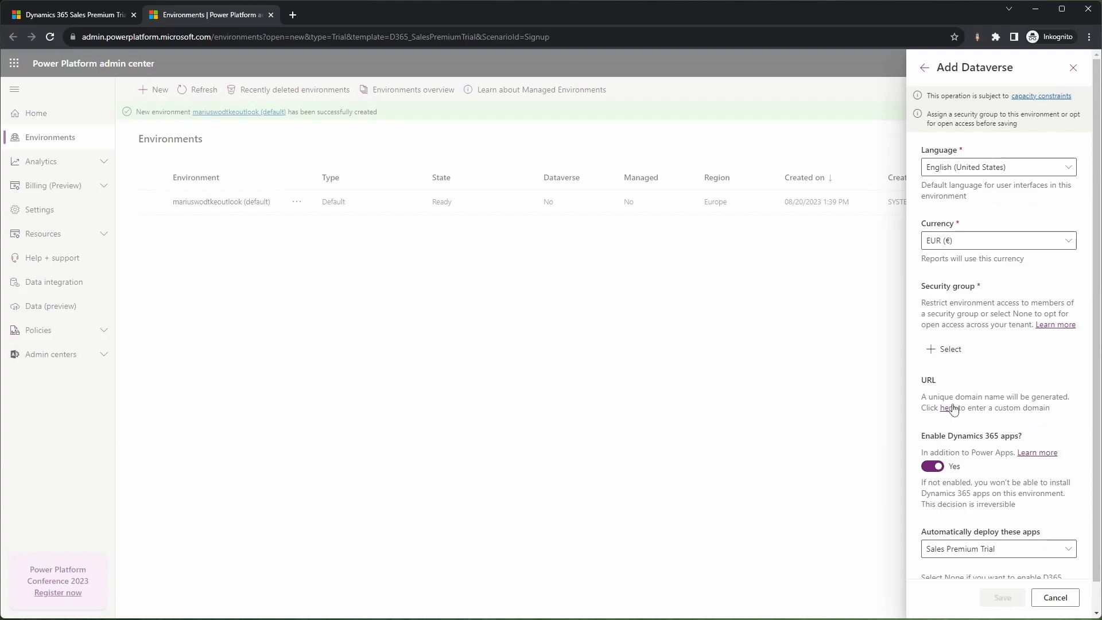
pyautogui.click(950, 349)
pyautogui.click(1002, 186)
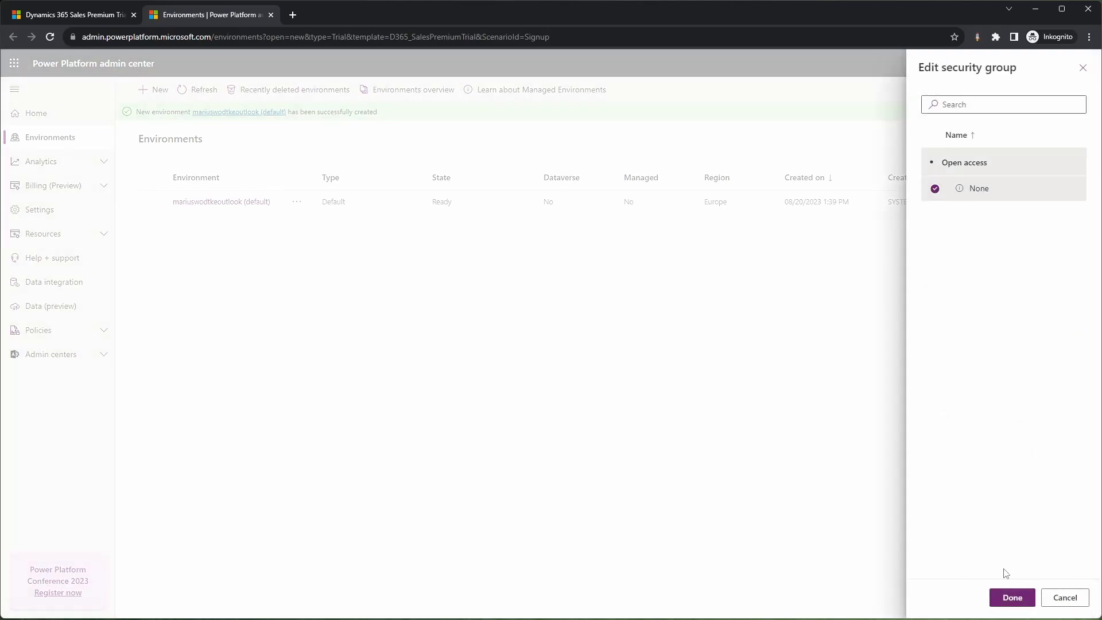
pyautogui.click(1012, 597)
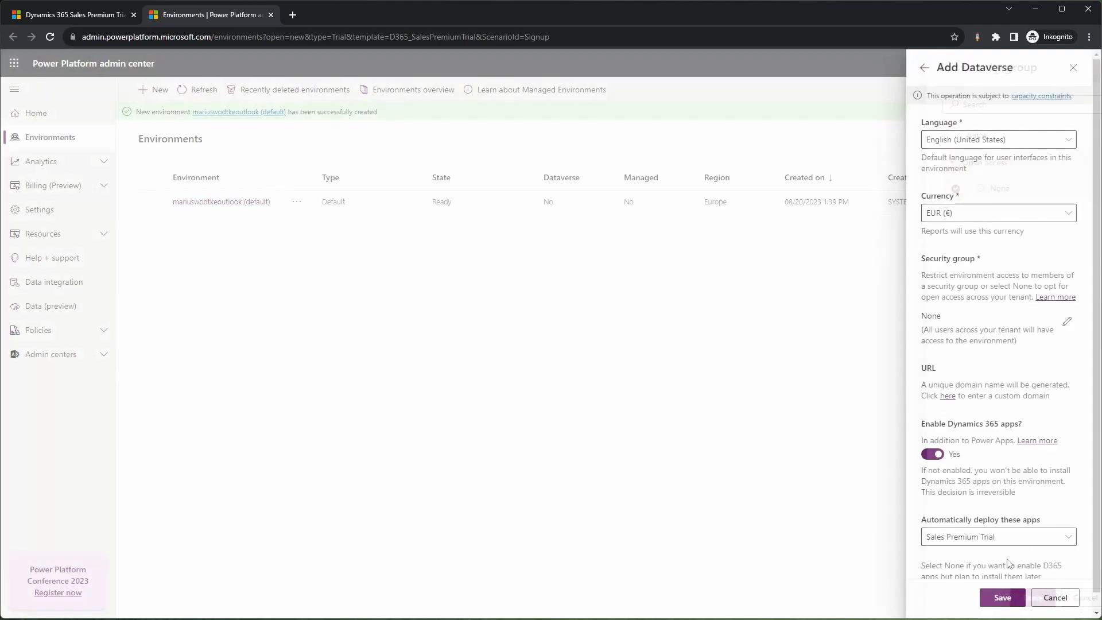
pyautogui.click(999, 601)
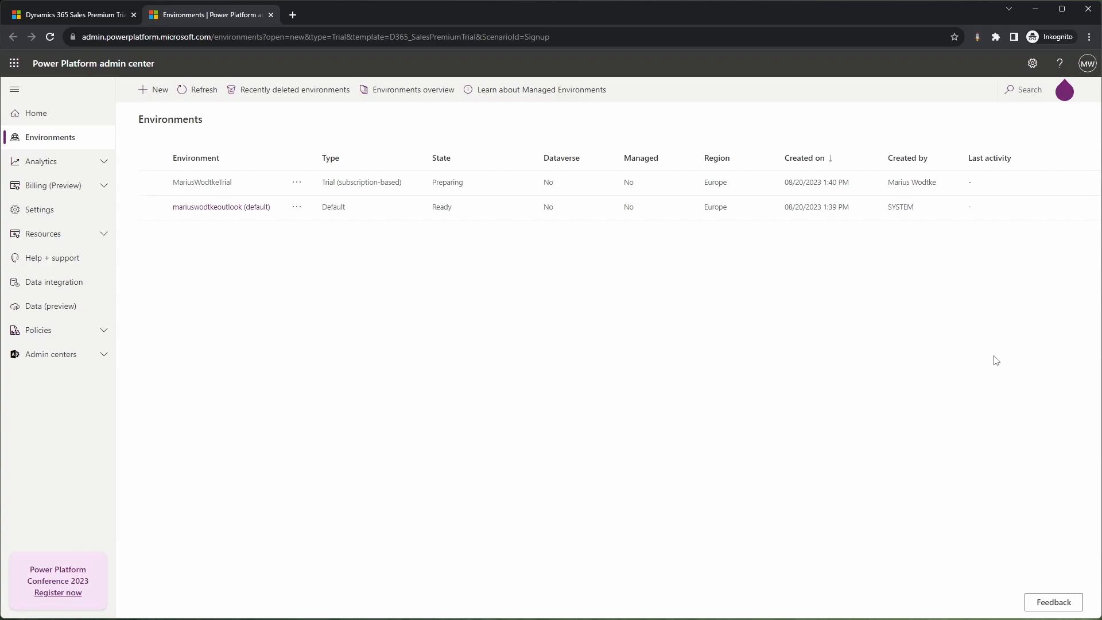
# Step: Refresh the environments list, view the new trial environment's details and open its environment URL
pyautogui.click(198, 99)
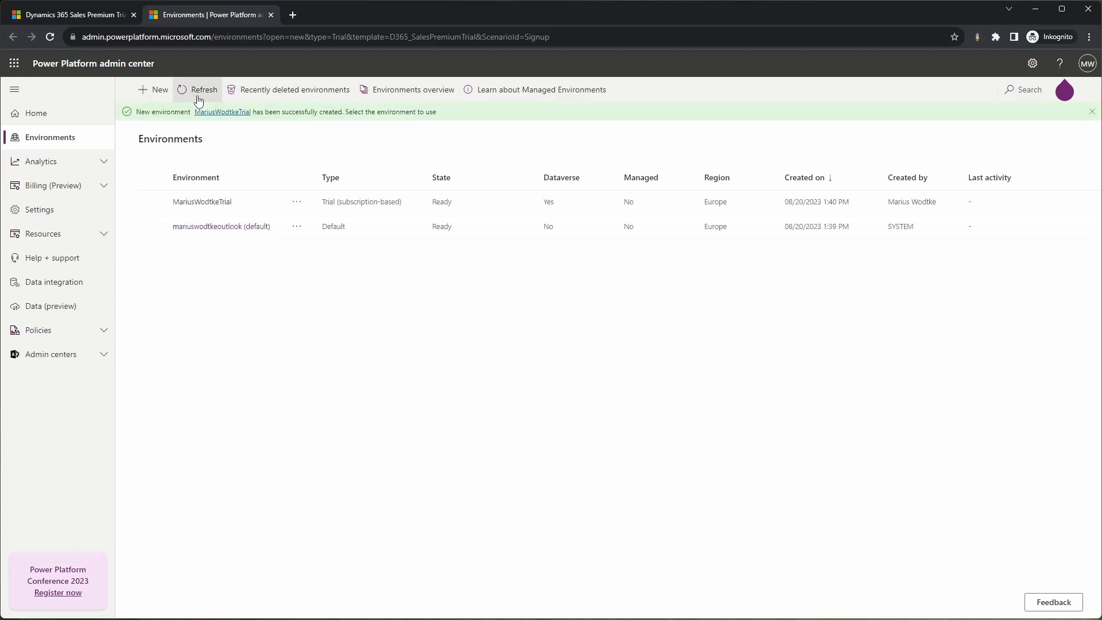
pyautogui.click(212, 205)
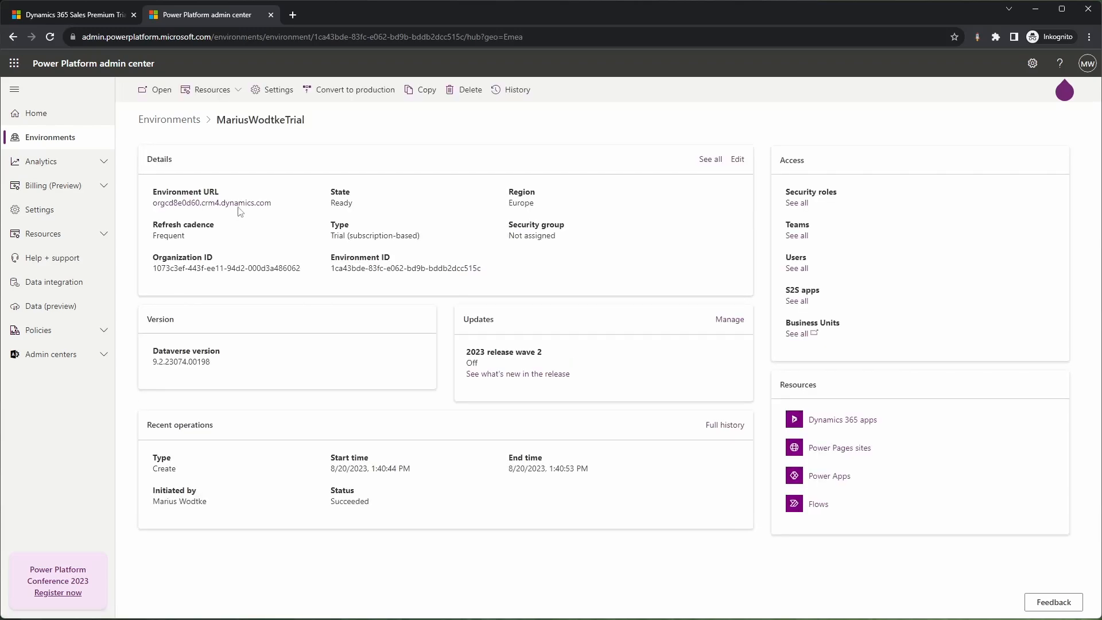
pyautogui.click(246, 203)
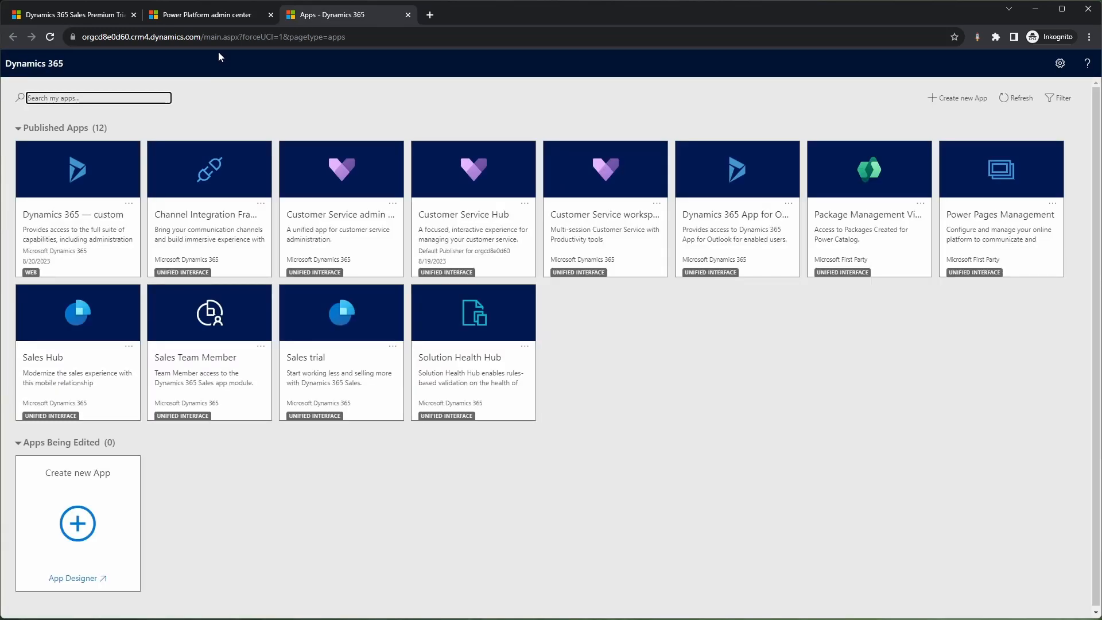
# Step: Return to the Power Platform admin center and view the trial environment's Power Pages sites
pyautogui.click(193, 19)
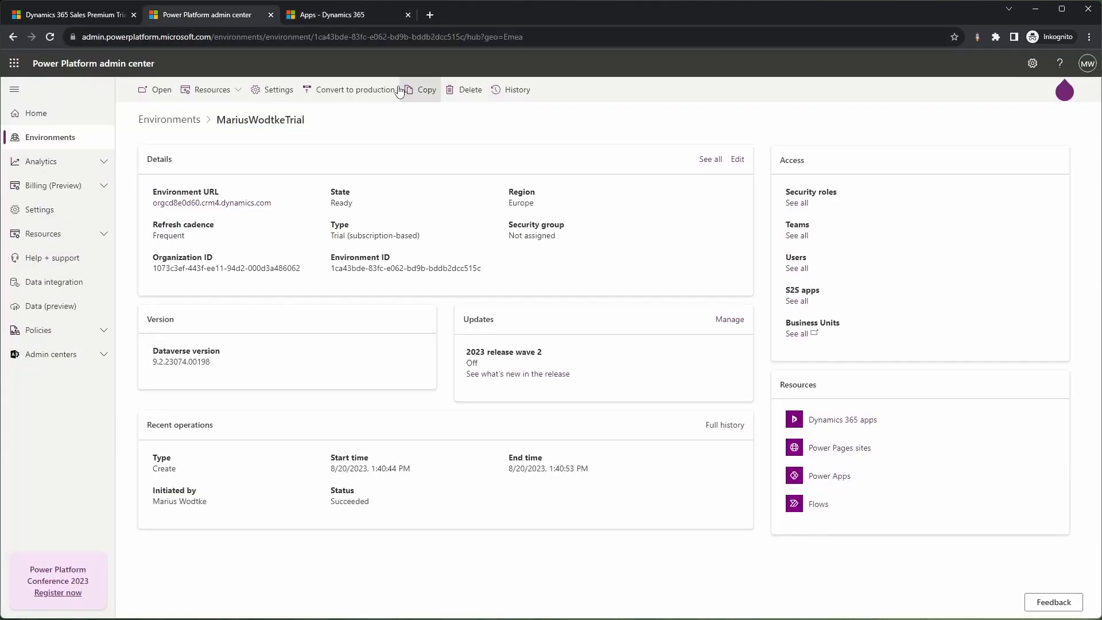
pyautogui.click(232, 94)
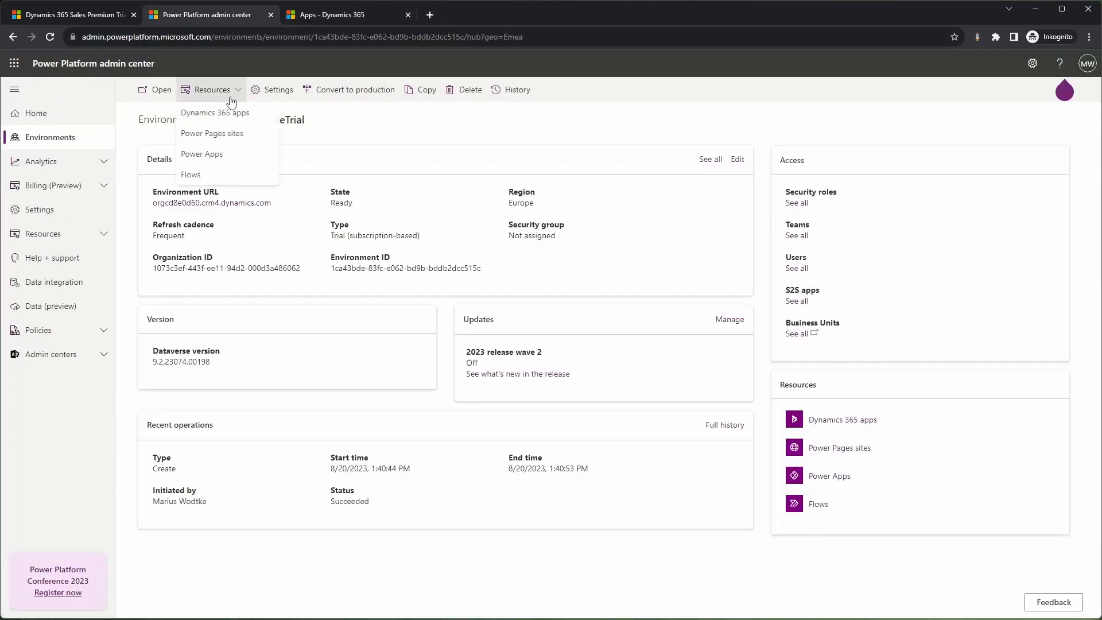
pyautogui.click(235, 135)
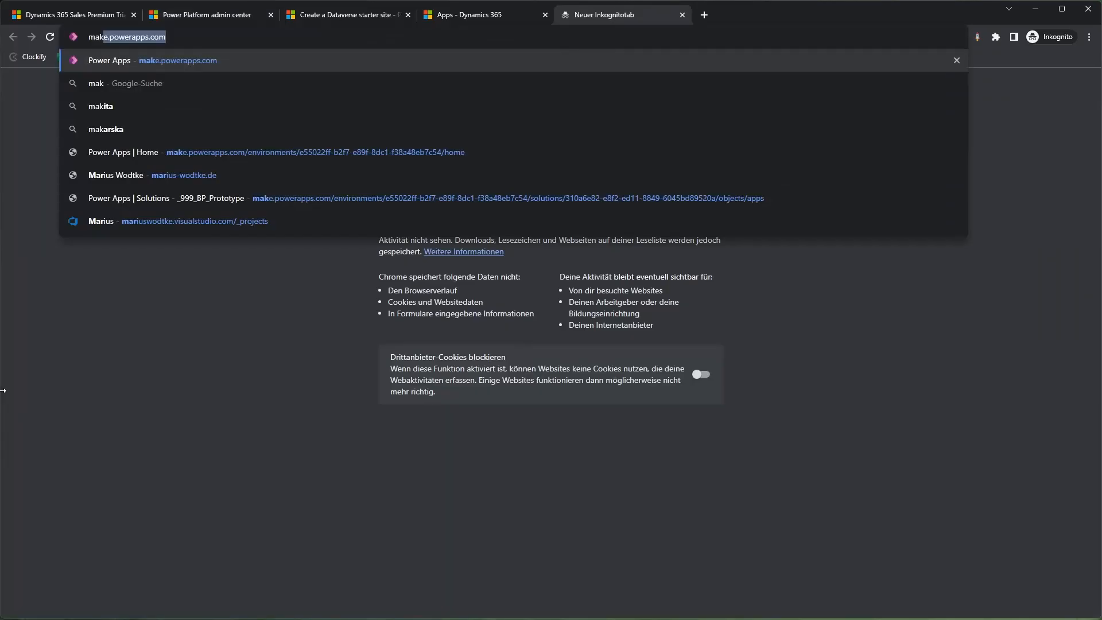
# Step: Switch to Power Apps (make.powerapps.com), show the apps list and change to the new trial environment
pyautogui.press('Return')
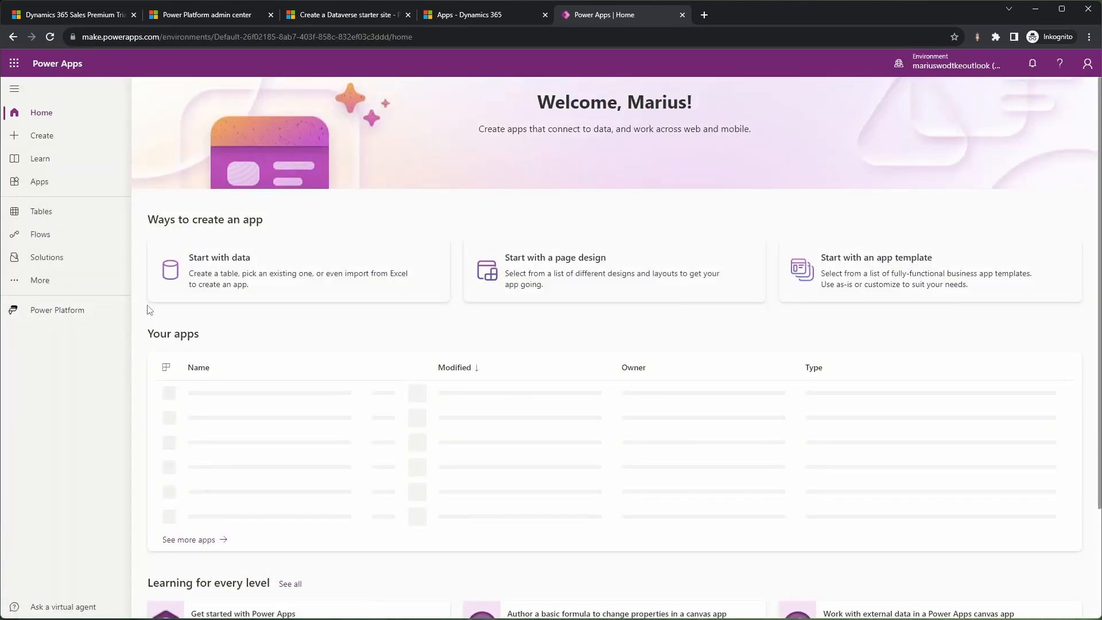
pyautogui.click(81, 183)
pyautogui.click(967, 68)
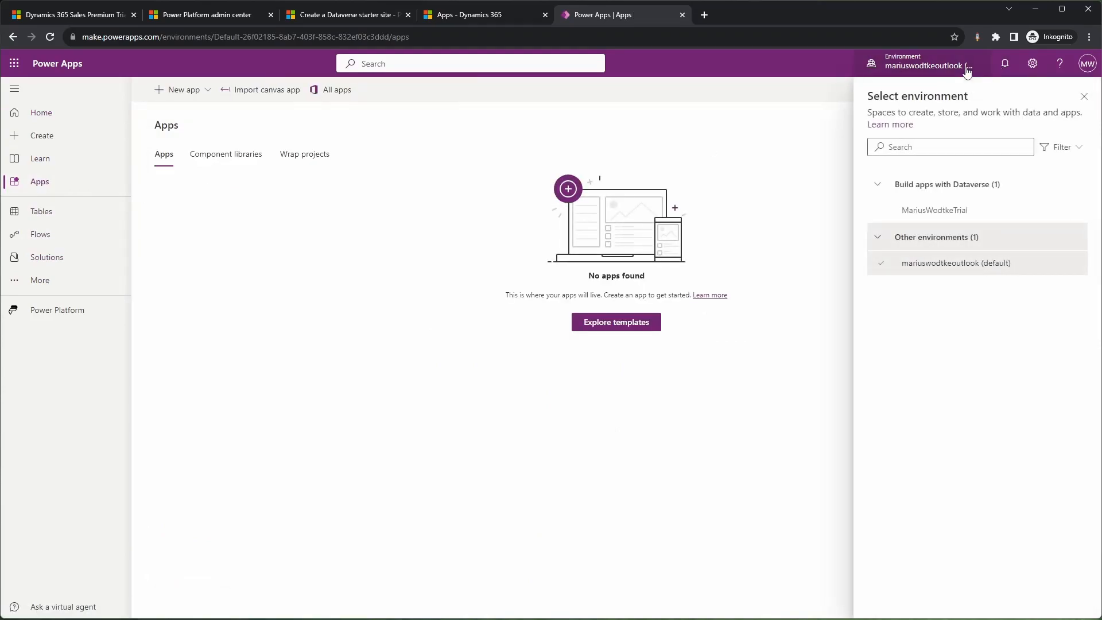
pyautogui.click(912, 212)
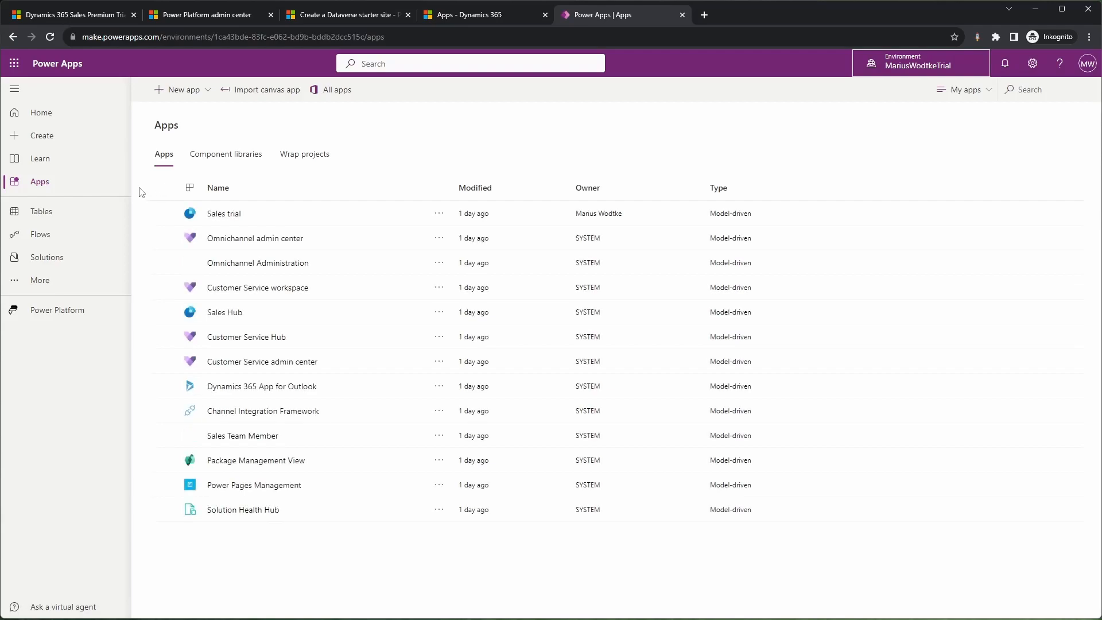
# Step: Create a blank website portal in English, using the trial environment's name as both its name and its powerappsportals.com address
pyautogui.click(209, 92)
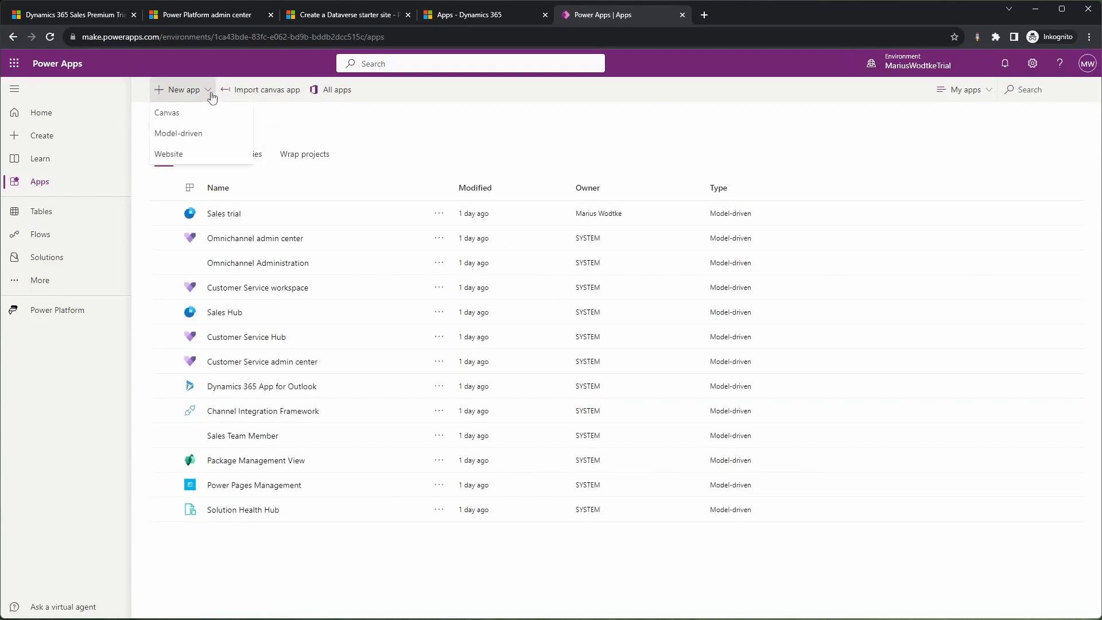
pyautogui.click(200, 163)
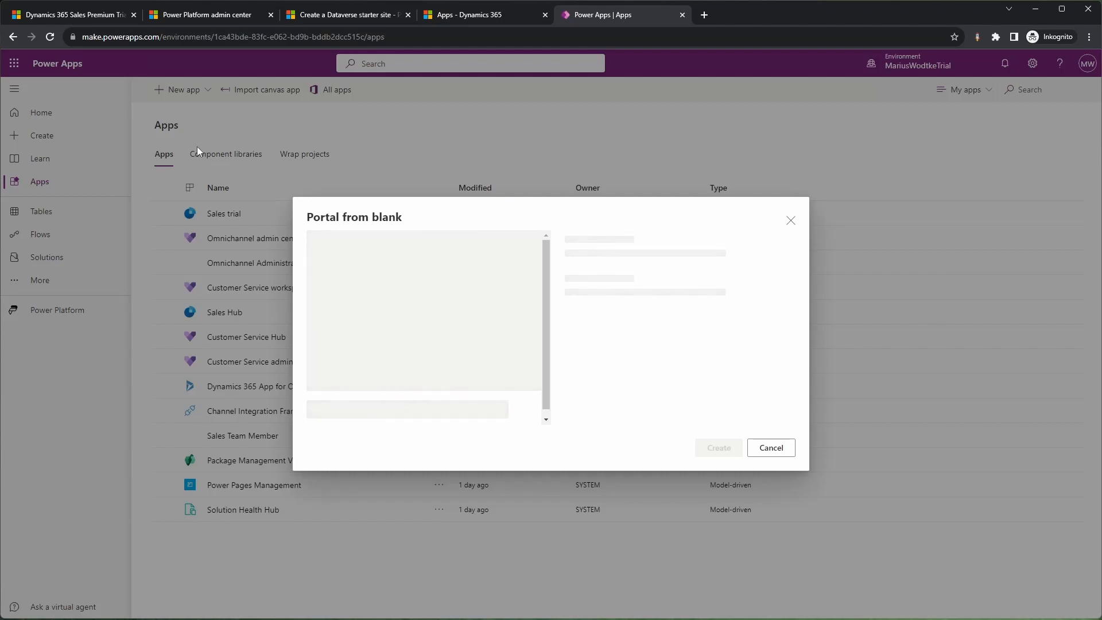
pyautogui.write('MariusWodtkeTrial')
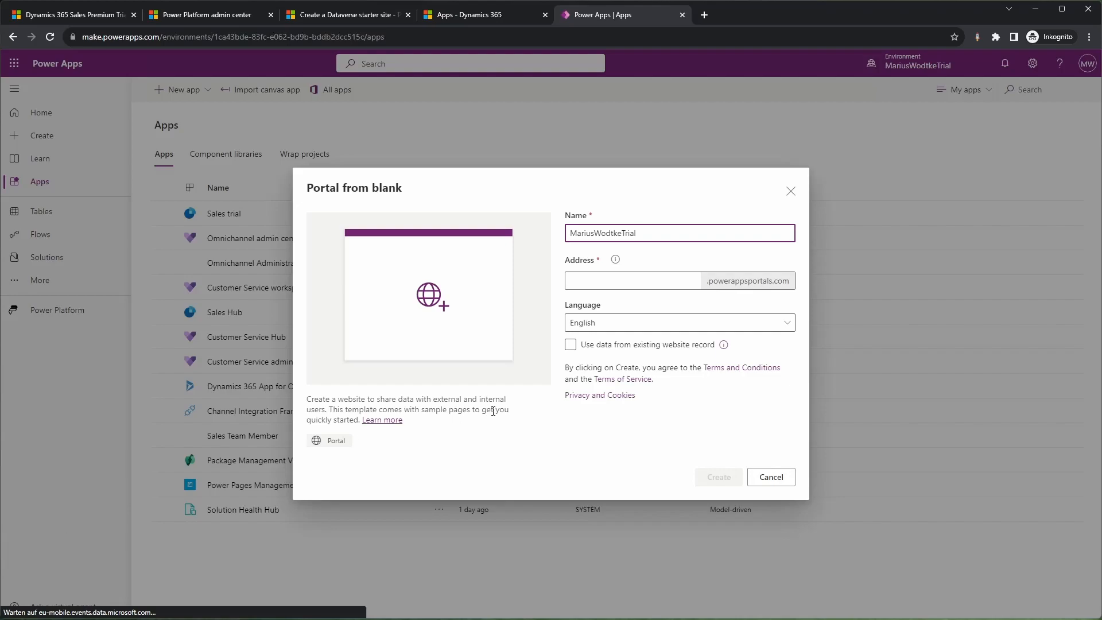
pyautogui.doubleClick(619, 233)
pyautogui.hotkey('ctrl', 'c')
pyautogui.click(613, 284)
pyautogui.hotkey('ctrl', 'v')
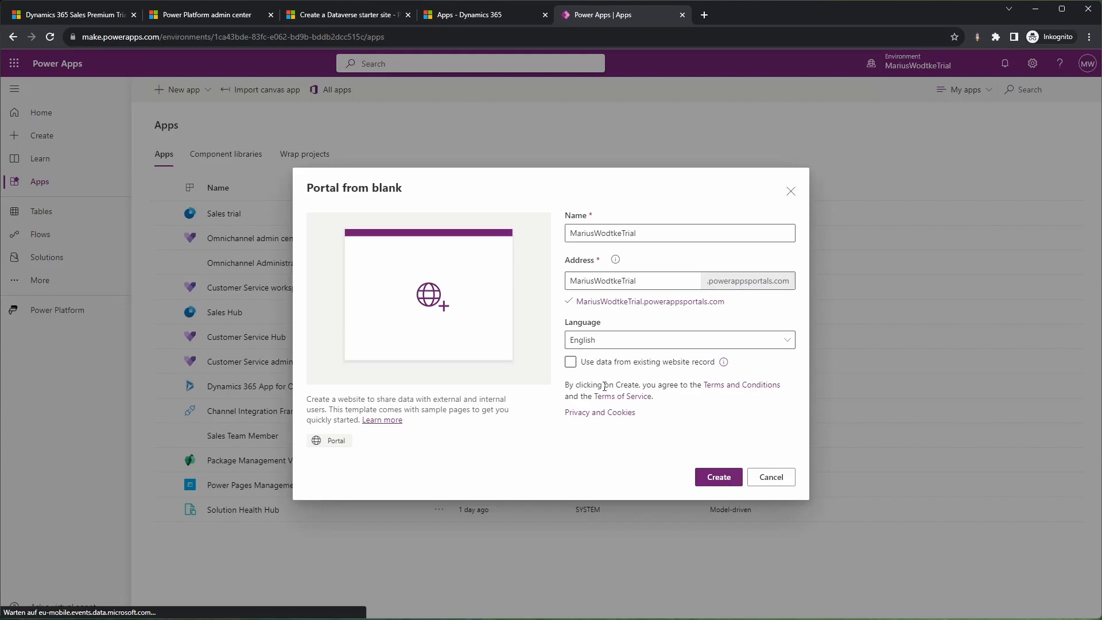
pyautogui.click(713, 479)
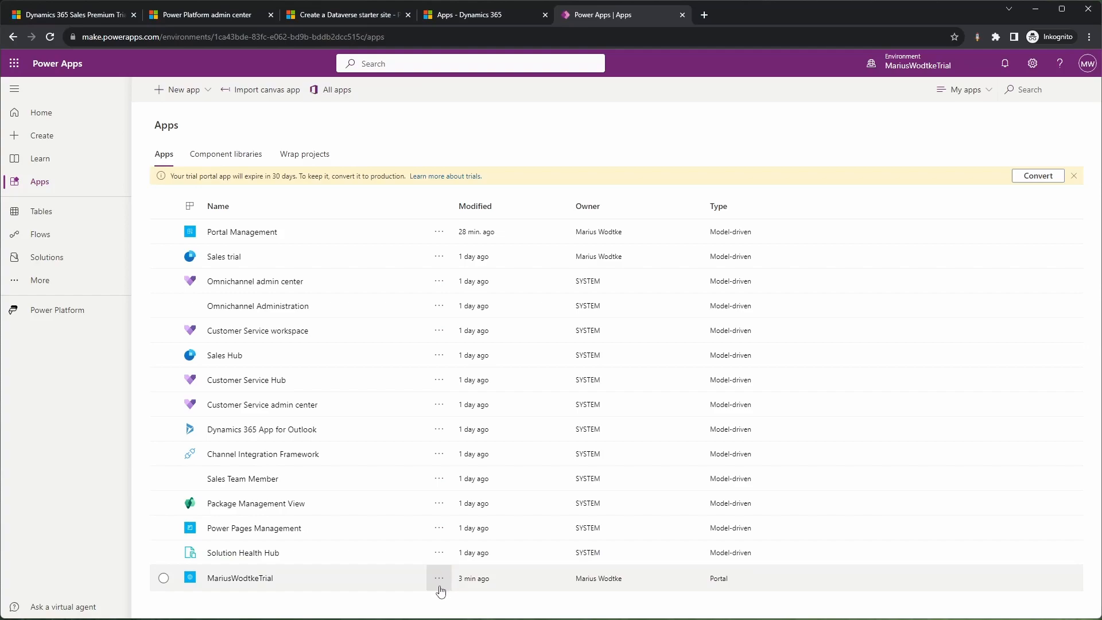
# Step: Browse to the trial portal's site from the apps list and accept the requested permissions with consent on behalf of the organization
pyautogui.click(440, 585)
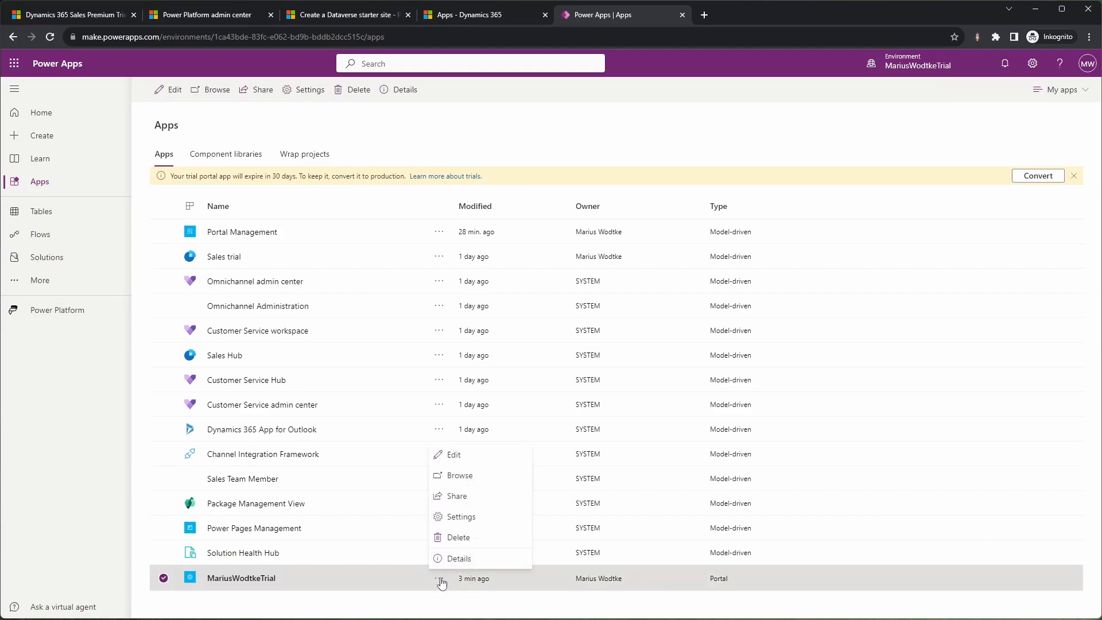
pyautogui.click(471, 477)
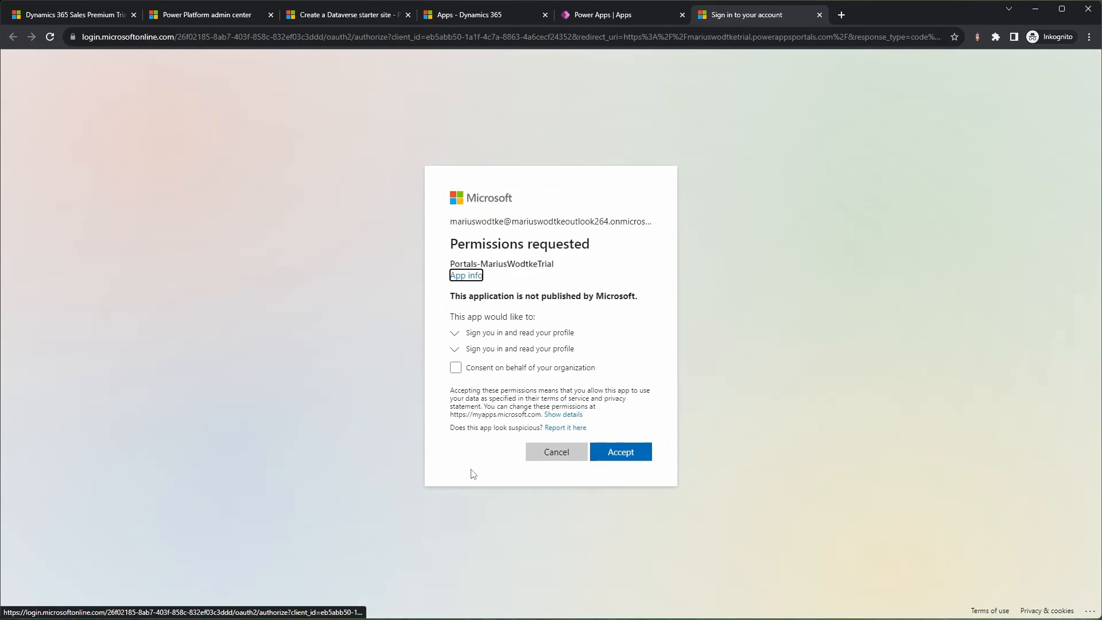
pyautogui.click(476, 373)
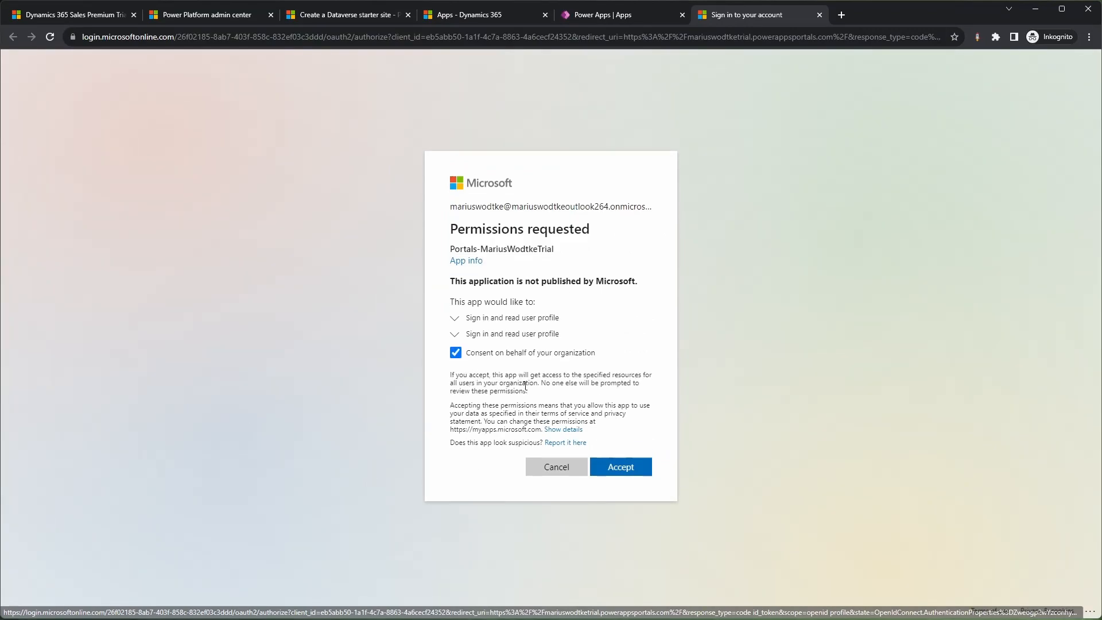
pyautogui.click(632, 469)
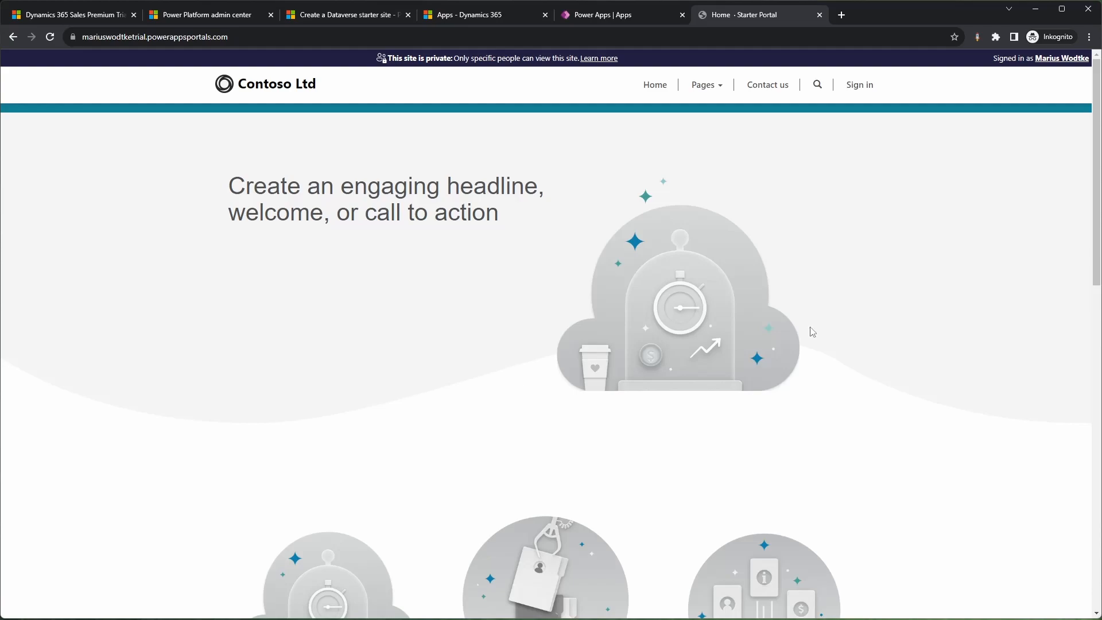
# Step: Look through the starter portal's home page and show the subpages in its Pages navigation
pyautogui.scroll(-9, 741, 210)
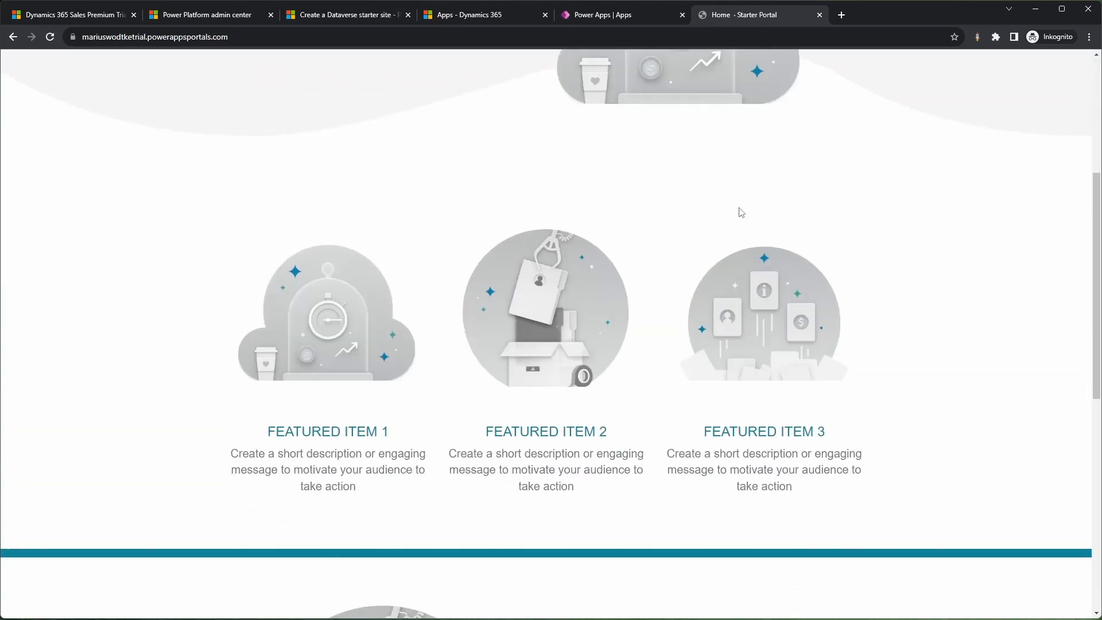
pyautogui.scroll(-5, 709, 298)
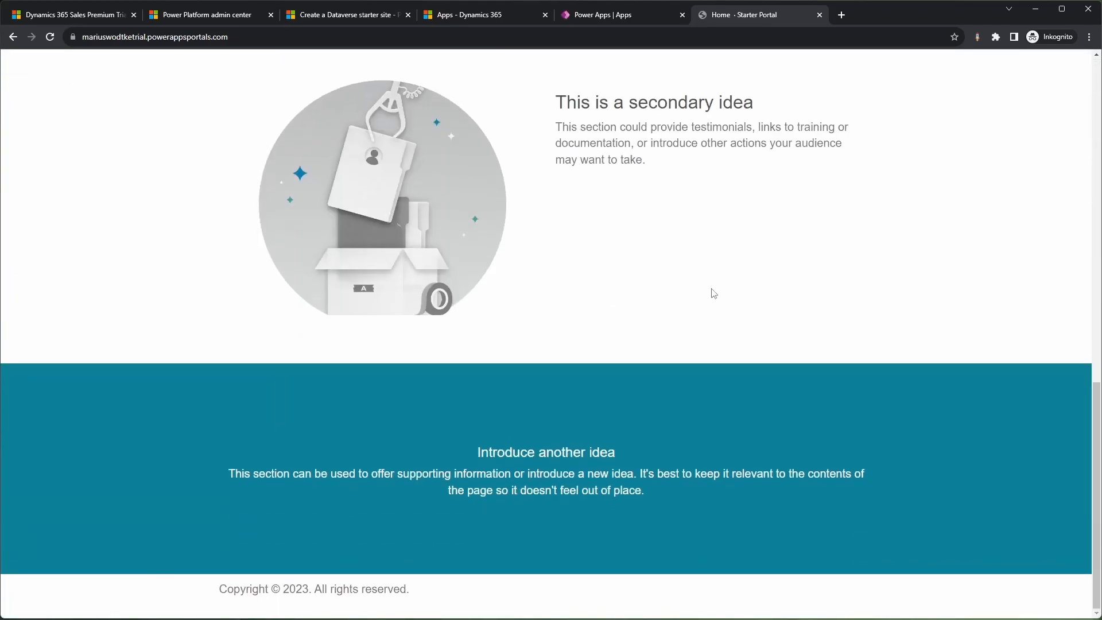
pyautogui.scroll(14, 717, 287)
pyautogui.click(705, 85)
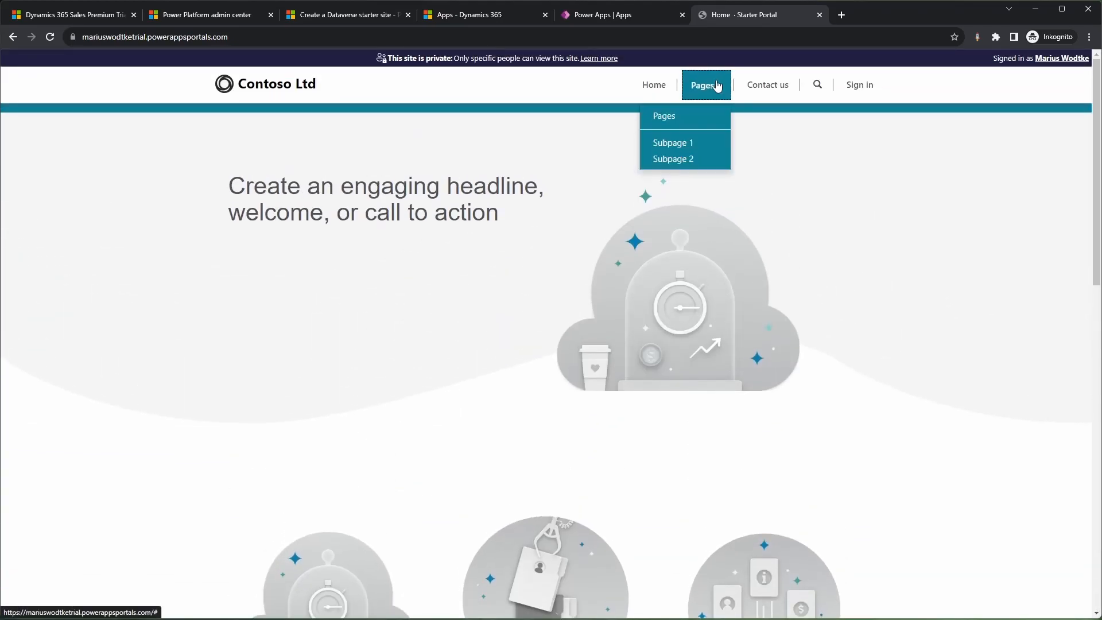
# Step: Switch to the Dynamics 365 apps page, refresh it, and view the portal's website record and primary domain name in Portal Management
pyautogui.click(477, 15)
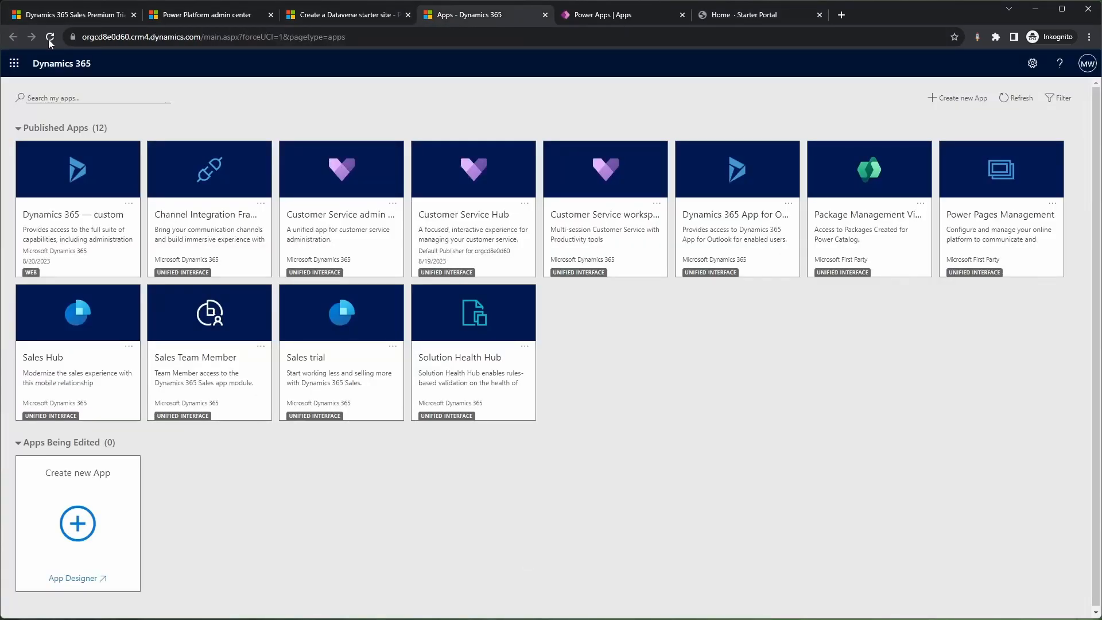
pyautogui.click(50, 37)
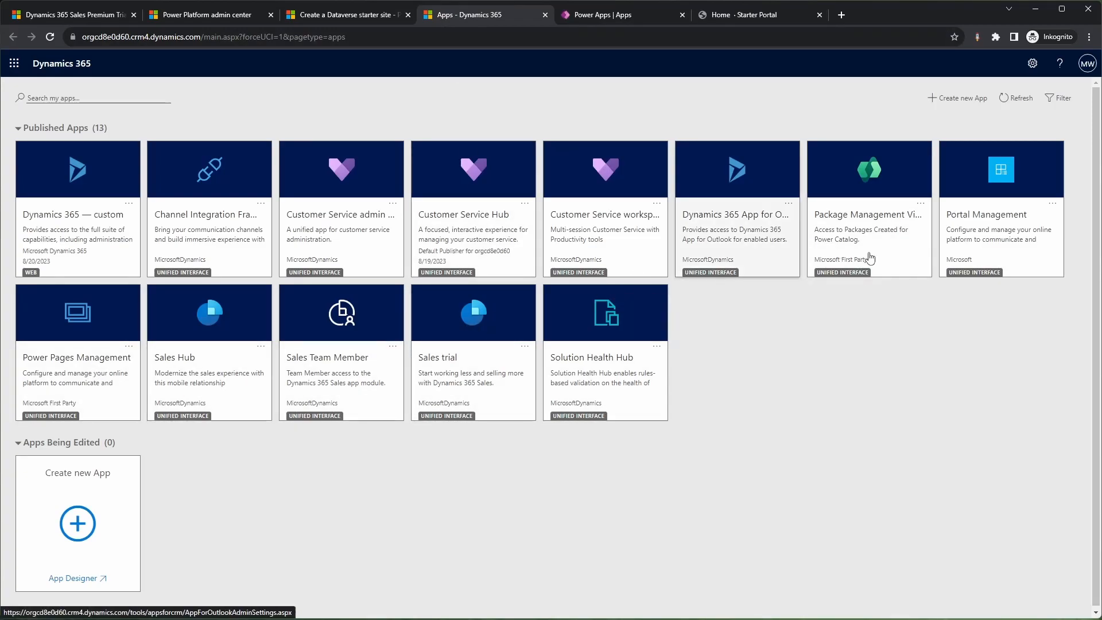
pyautogui.click(986, 217)
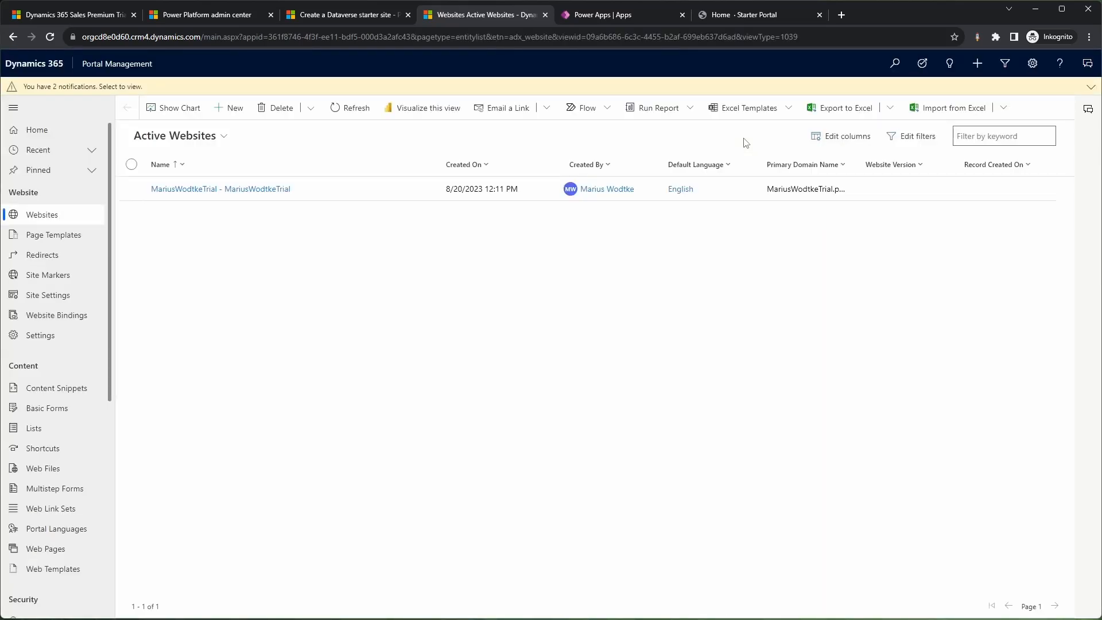
pyautogui.click(264, 189)
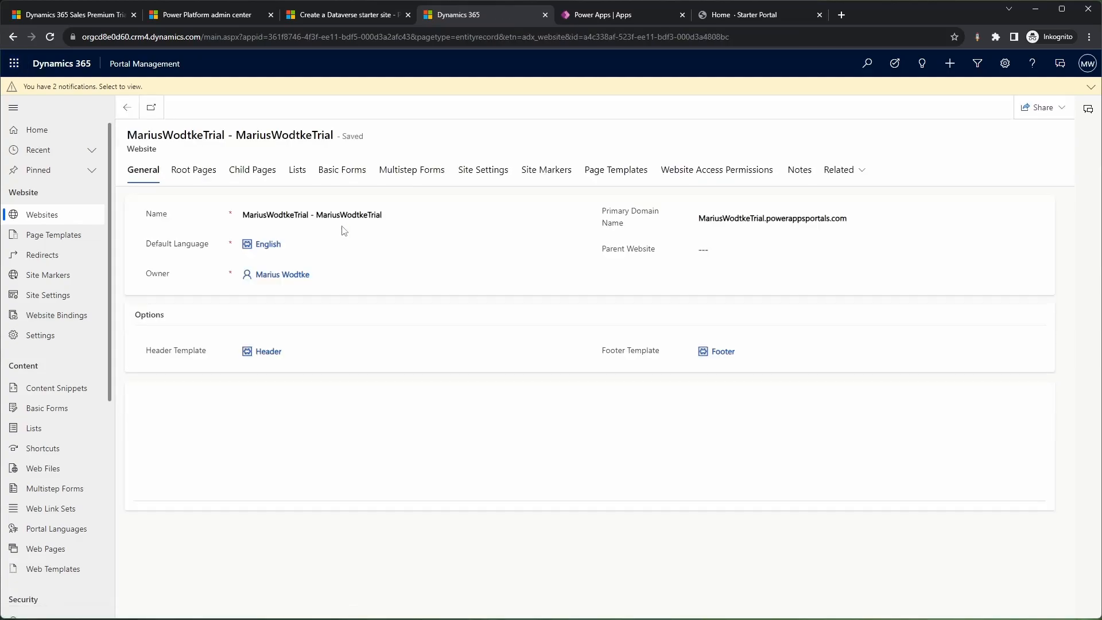
pyautogui.moveTo(698, 219); pyautogui.dragTo(851, 224)
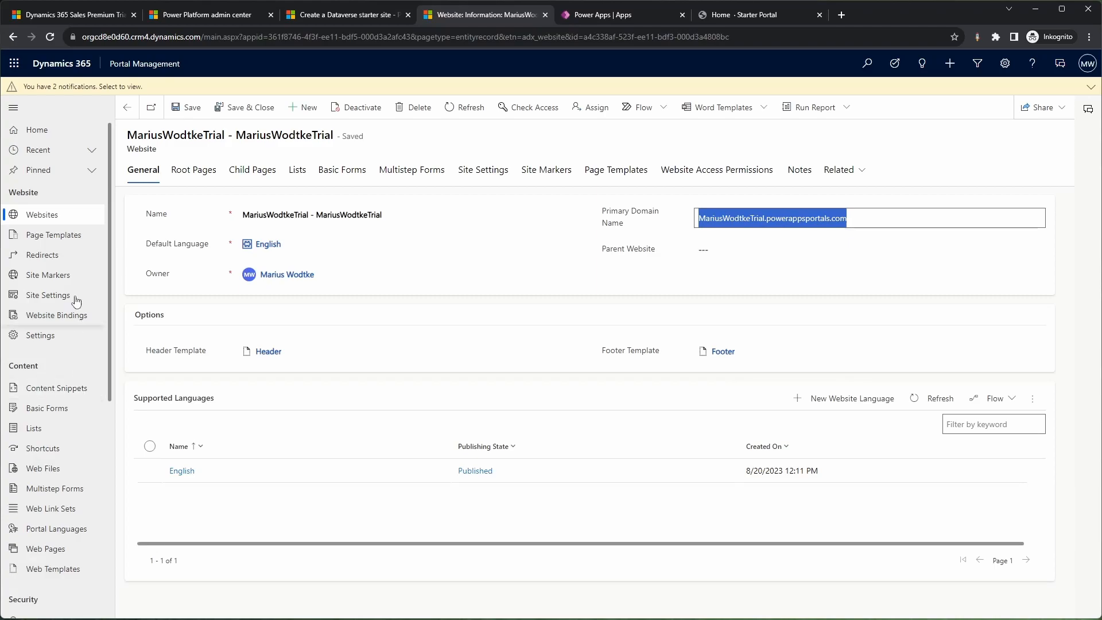
# Step: View the Home web page record, including its partial URL and localized content
pyautogui.scroll(-1, 84, 371)
pyautogui.click(55, 492)
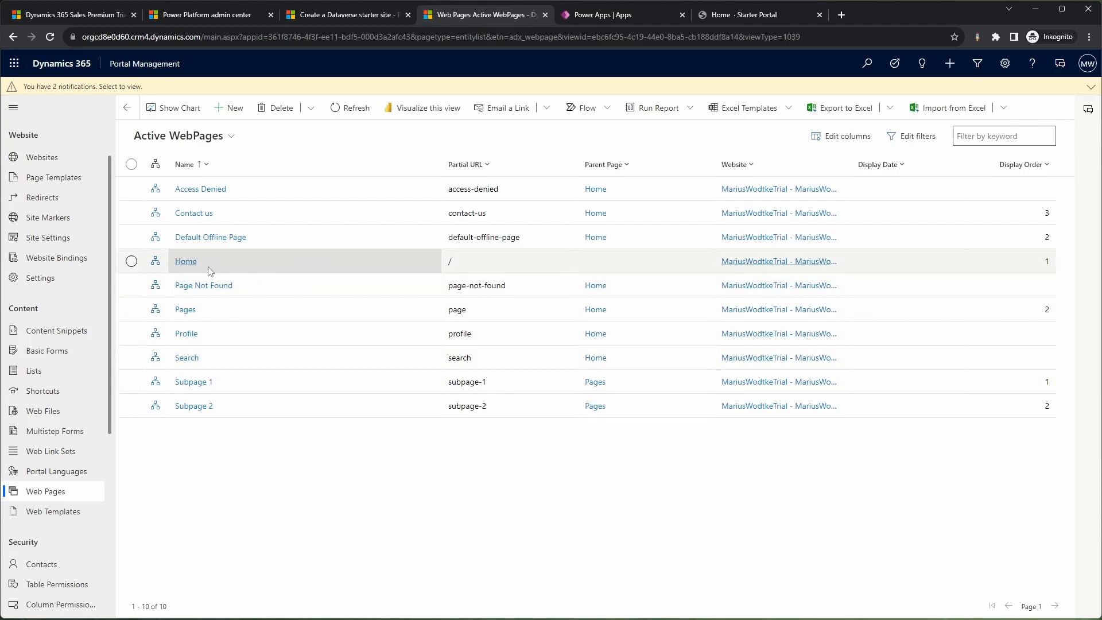
pyautogui.click(186, 261)
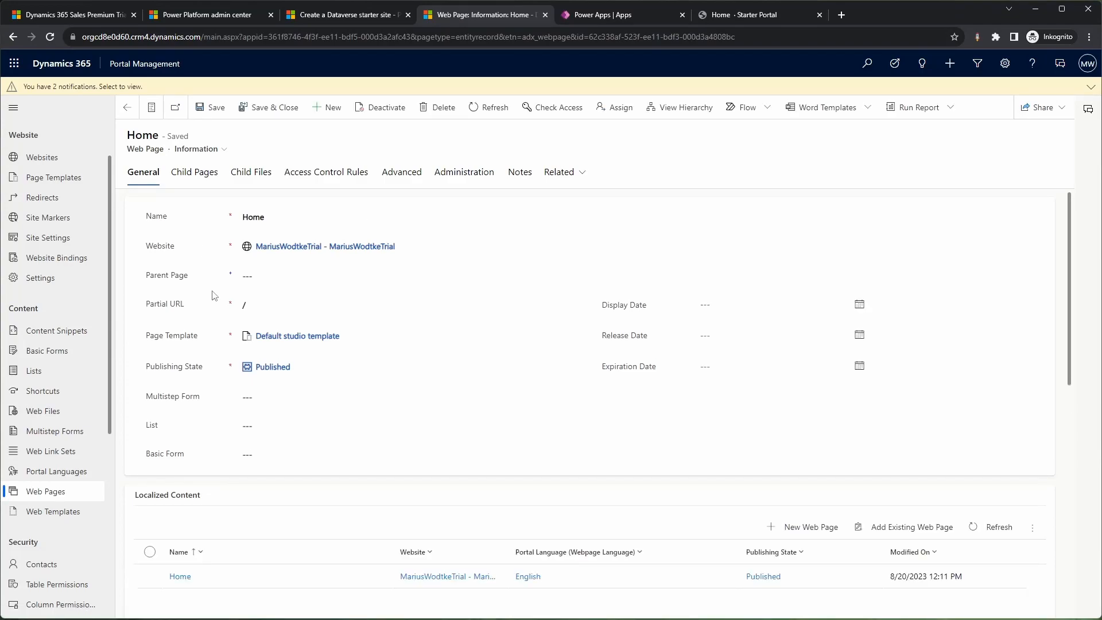
pyautogui.click(235, 304)
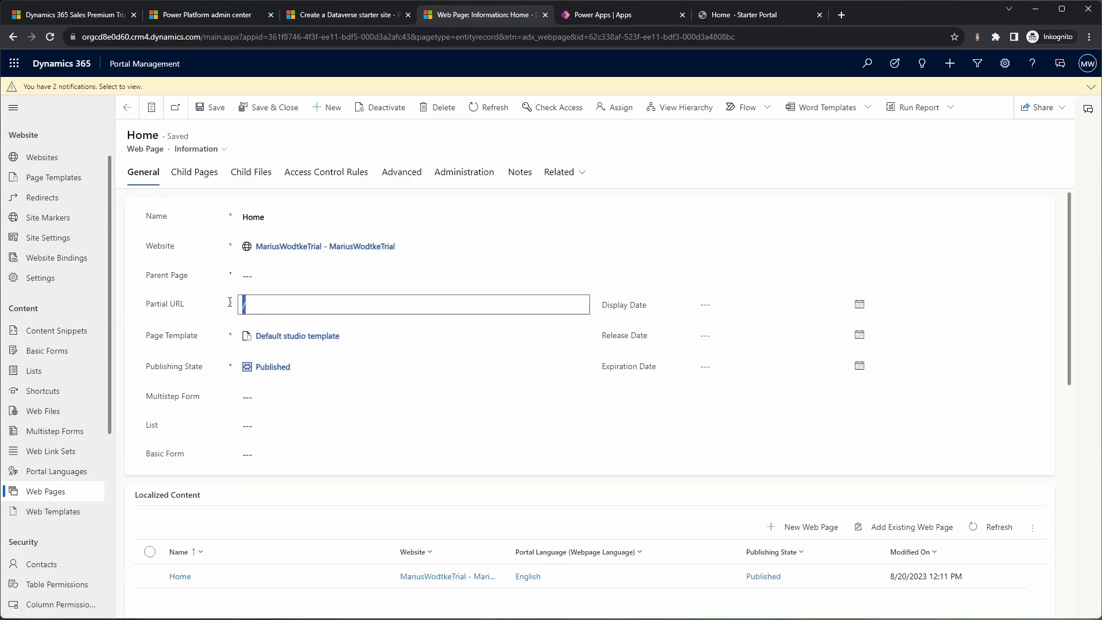
pyautogui.scroll(-2, 172, 324)
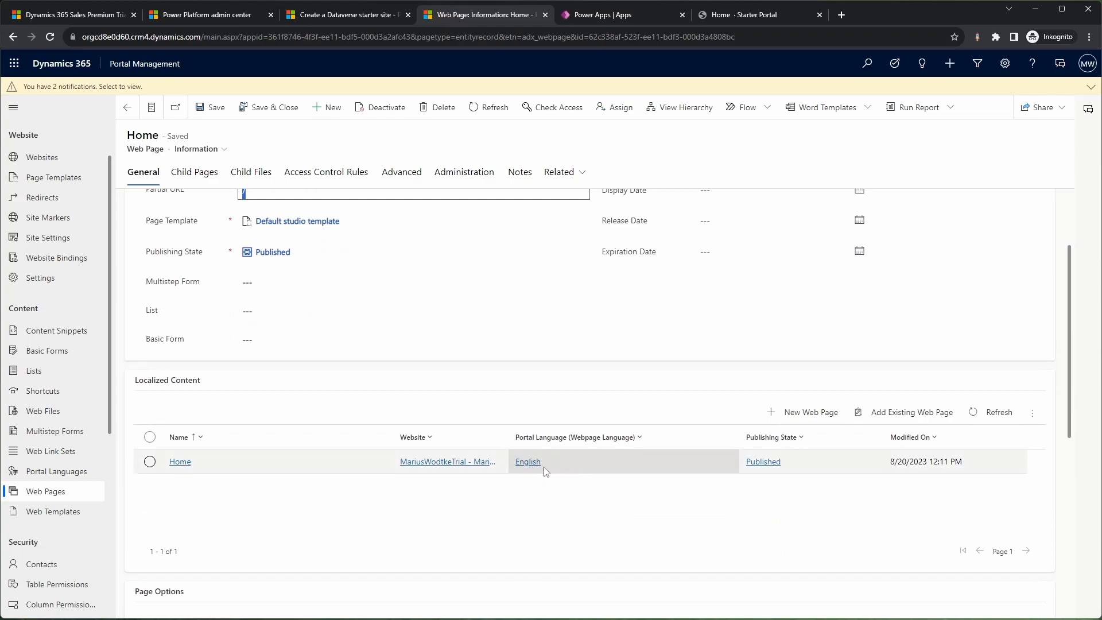
# Step: Append ". Hello World!" to the h1 headline in the English Home content page's HTML and save the record
pyautogui.doubleClick(320, 475)
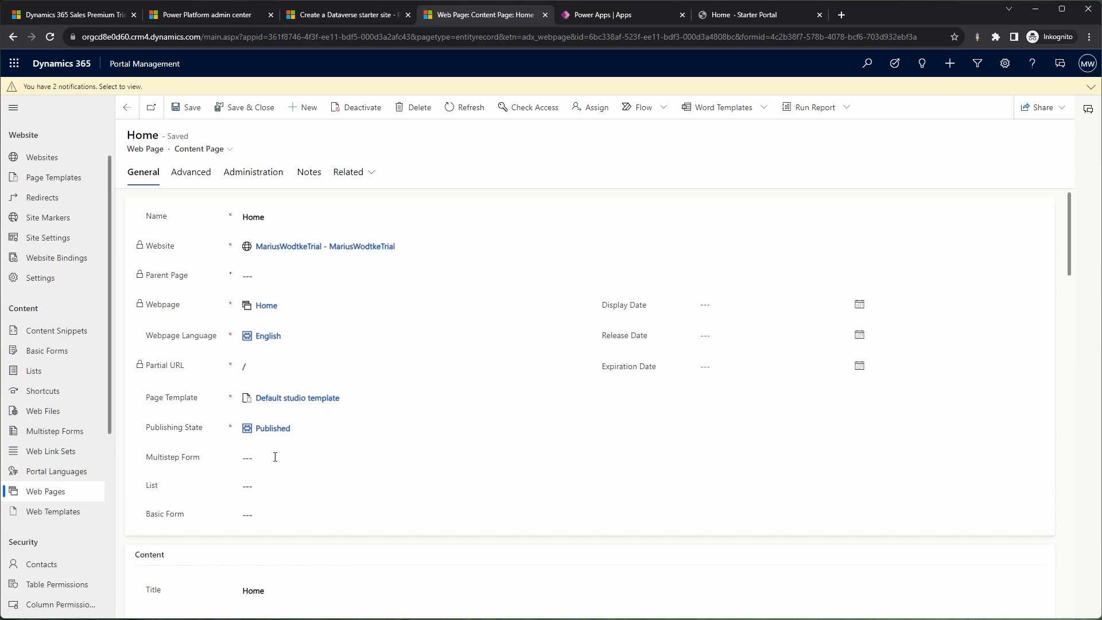
pyautogui.scroll(-8, 357, 379)
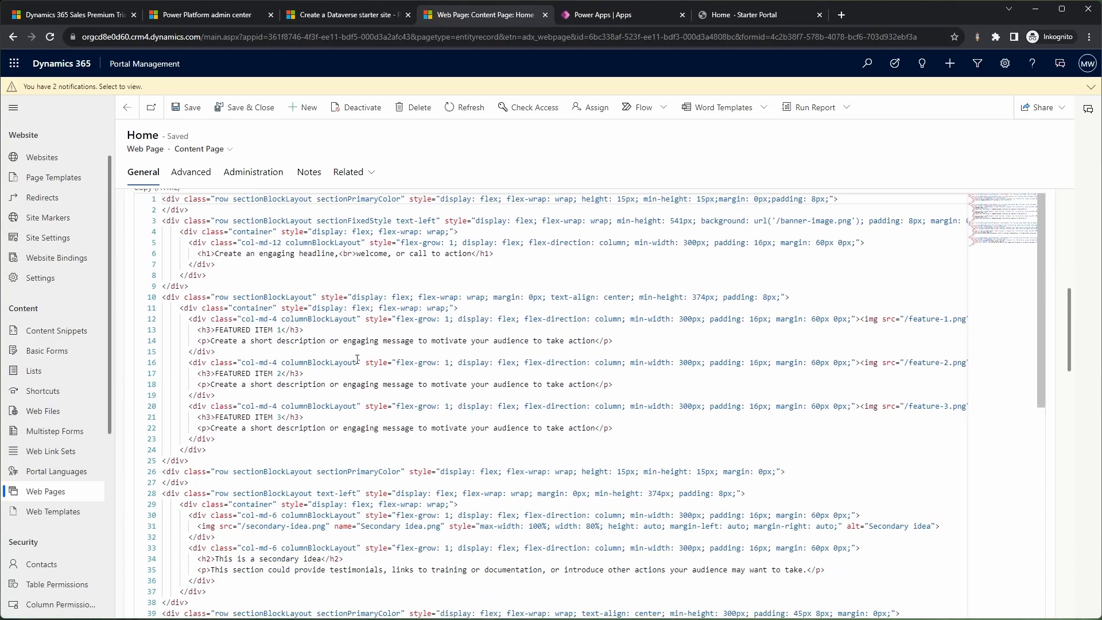
pyautogui.click(470, 255)
pyautogui.write('. ')
pyautogui.write('Hello Wo')
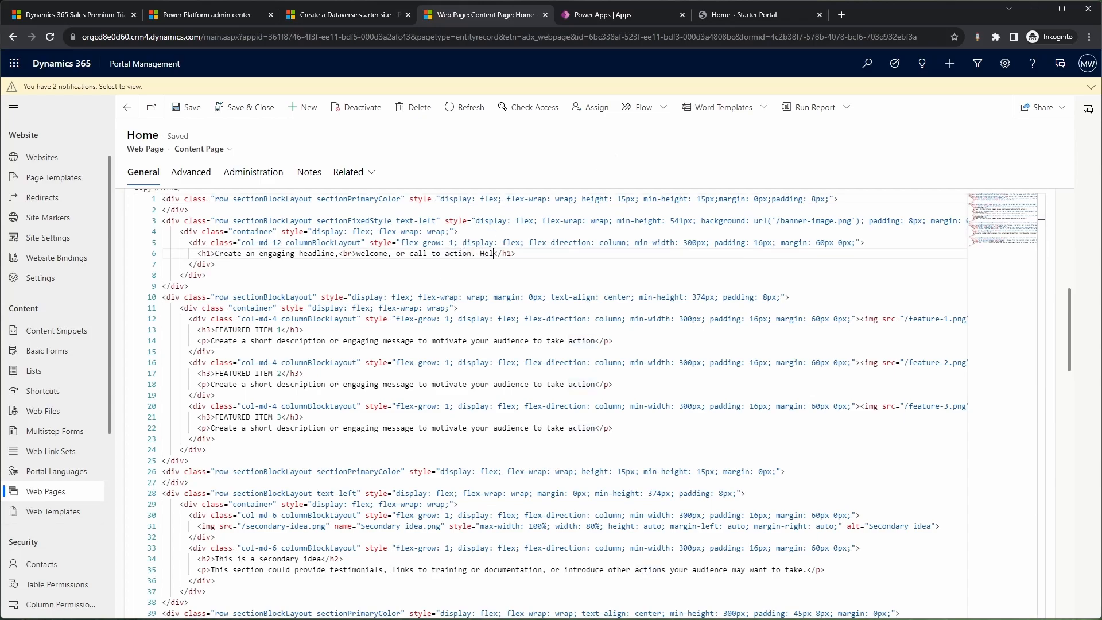
pyautogui.write('rl;!')
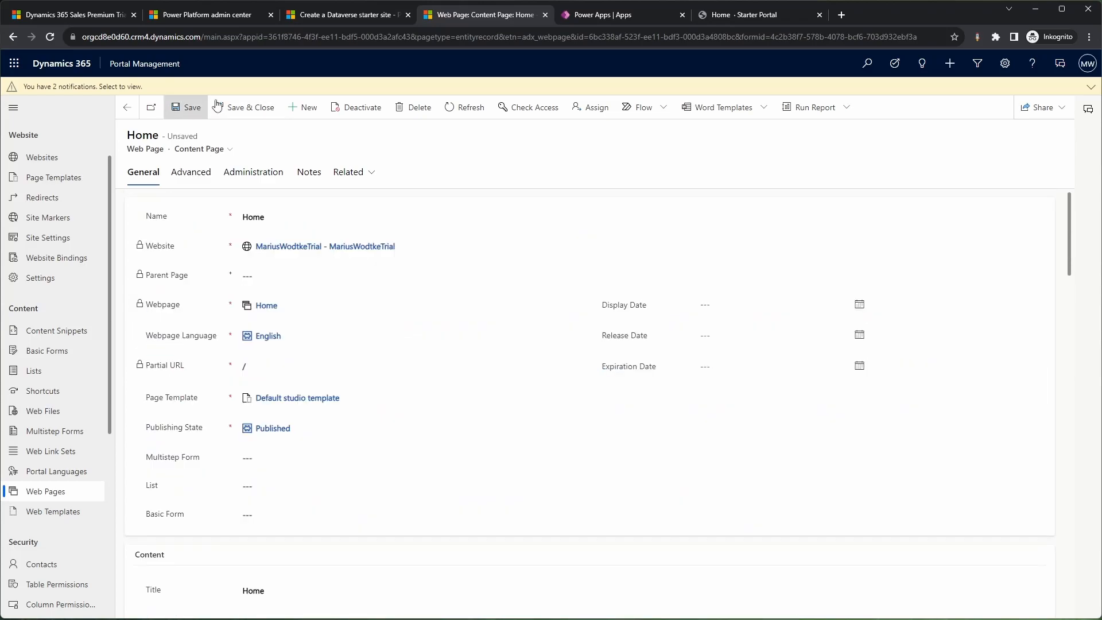
pyautogui.click(186, 108)
# Step: Return to the portal's home page and reload it to check the headline
pyautogui.click(722, 17)
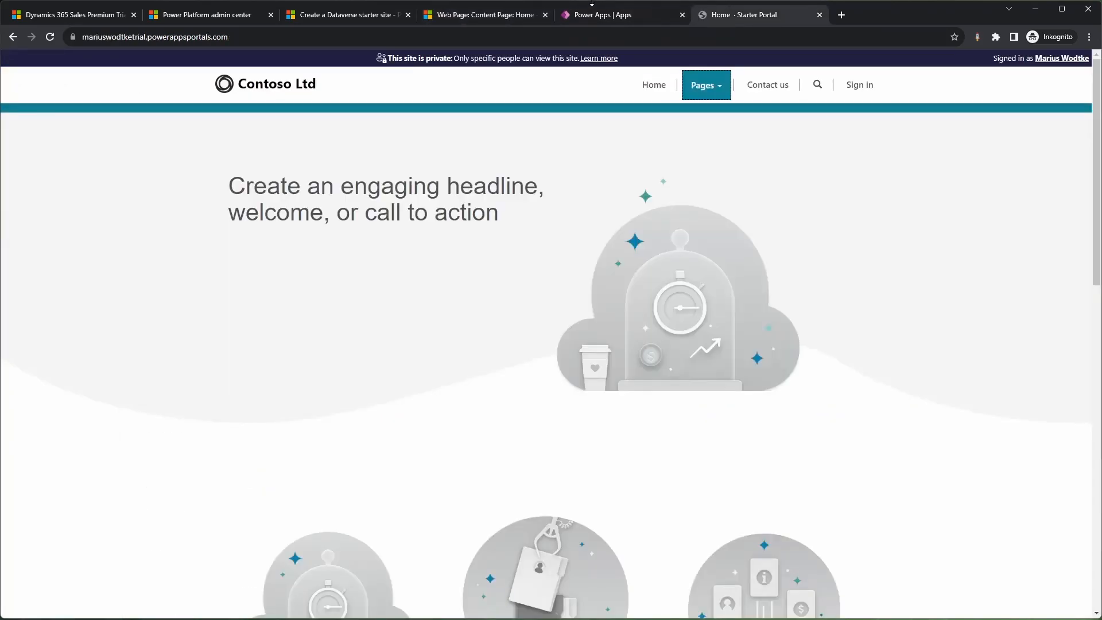
pyautogui.click(464, 16)
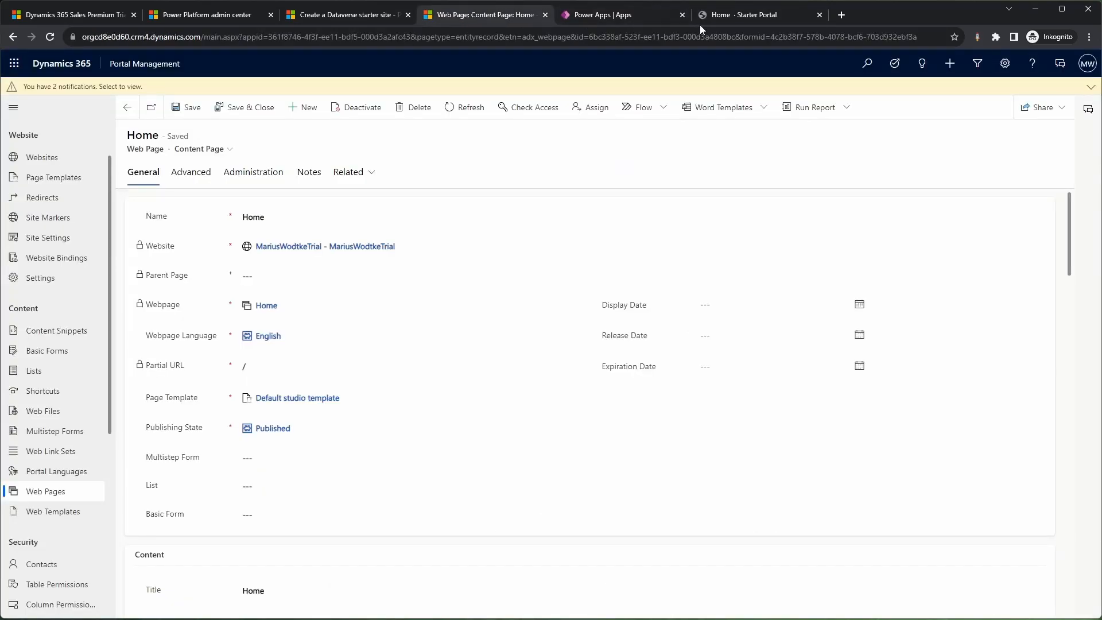
pyautogui.click(718, 17)
pyautogui.click(50, 40)
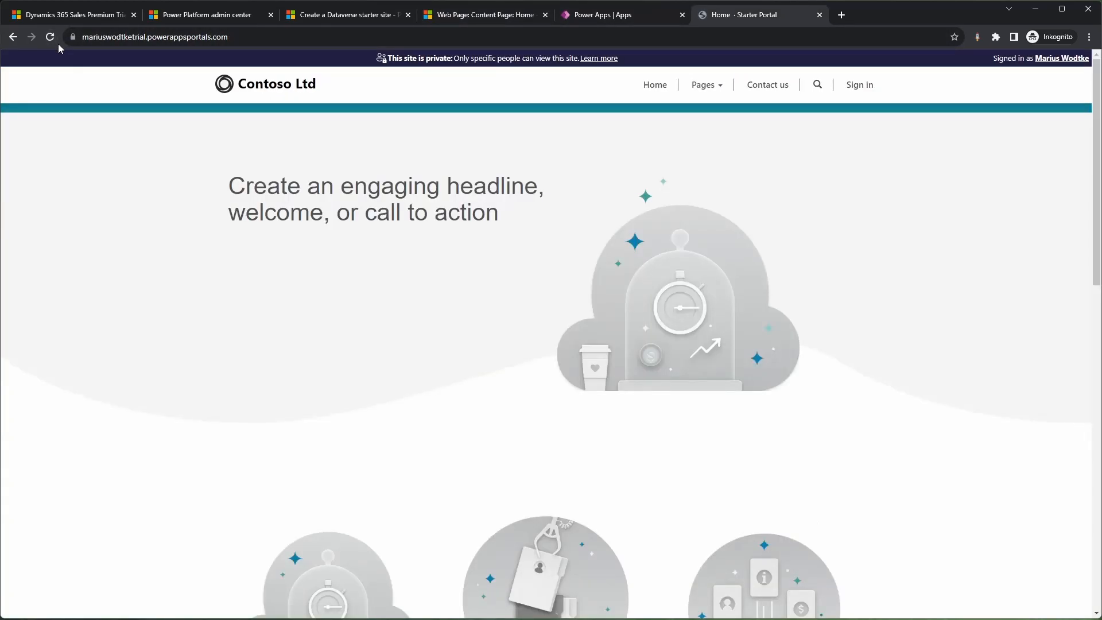
pyautogui.click(57, 39)
# Step: Purge the trial portal site's cache from the refreshed sites list in the Power Platform admin center, and reload the portal's home page
pyautogui.click(192, 15)
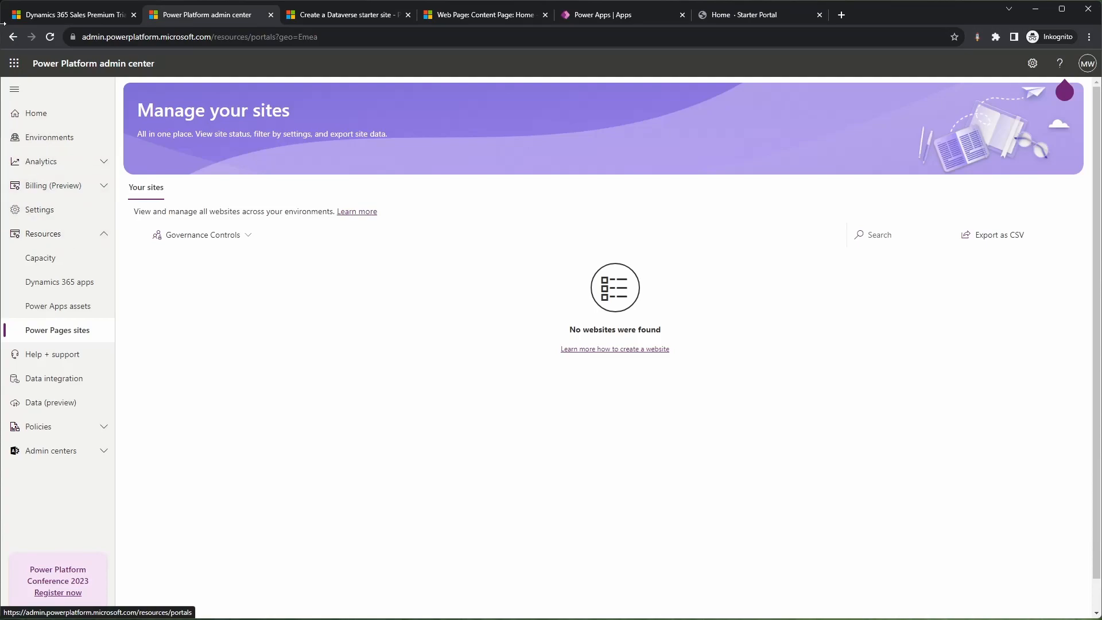
pyautogui.click(52, 37)
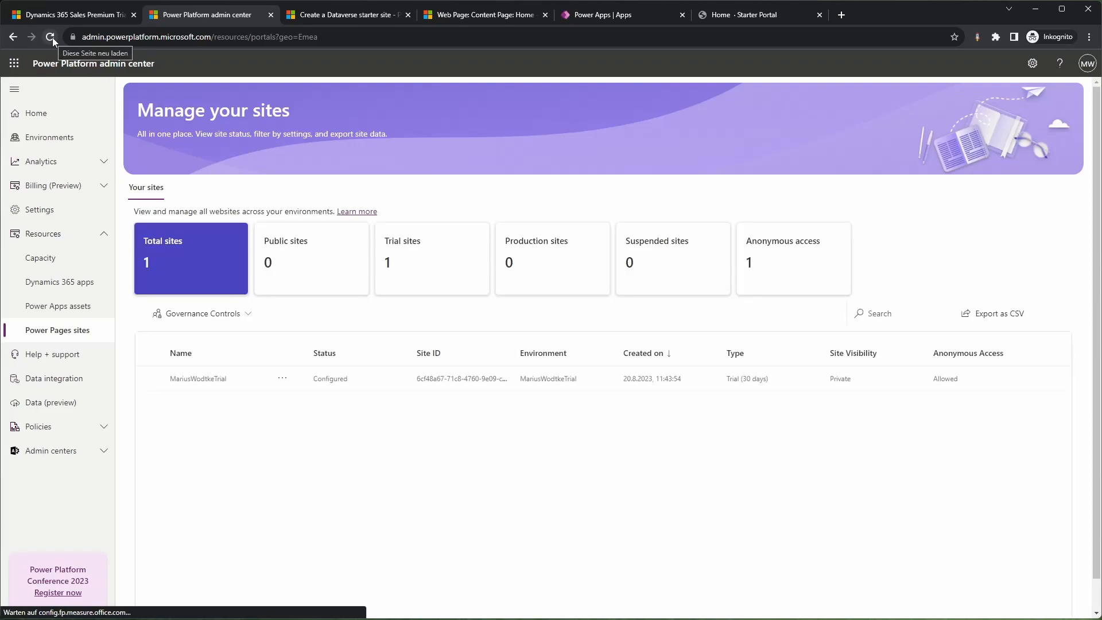
pyautogui.click(283, 381)
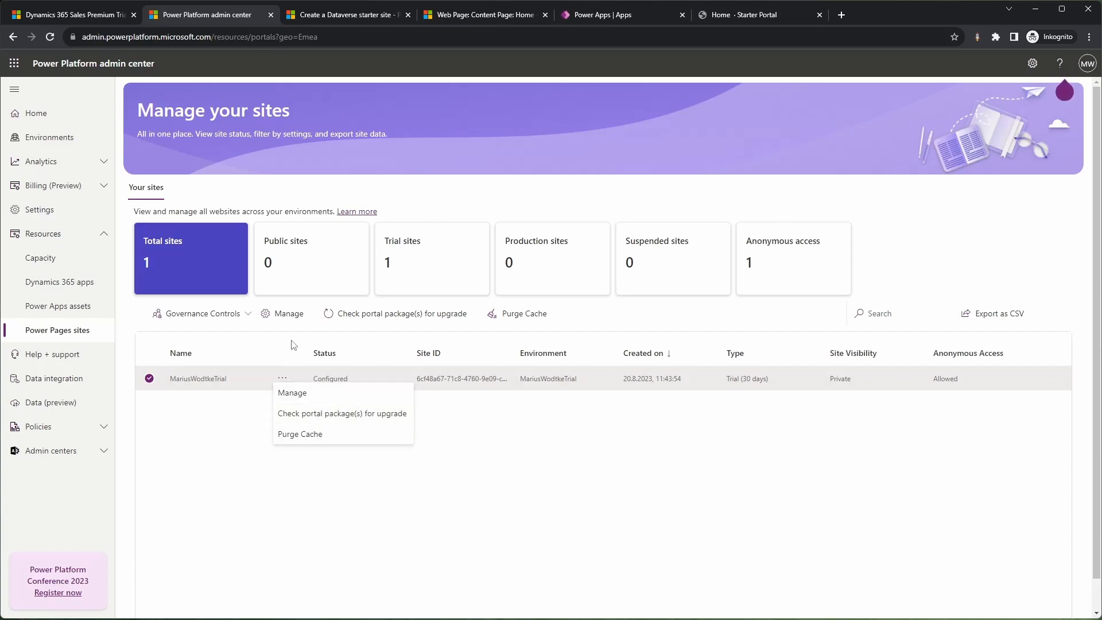
pyautogui.click(299, 439)
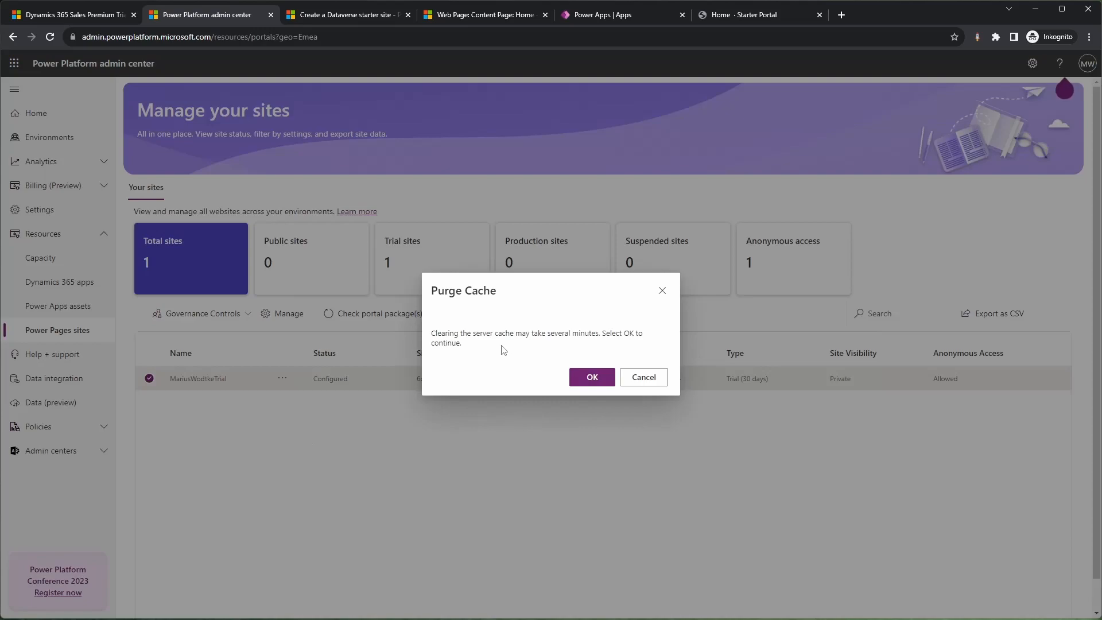
pyautogui.click(583, 379)
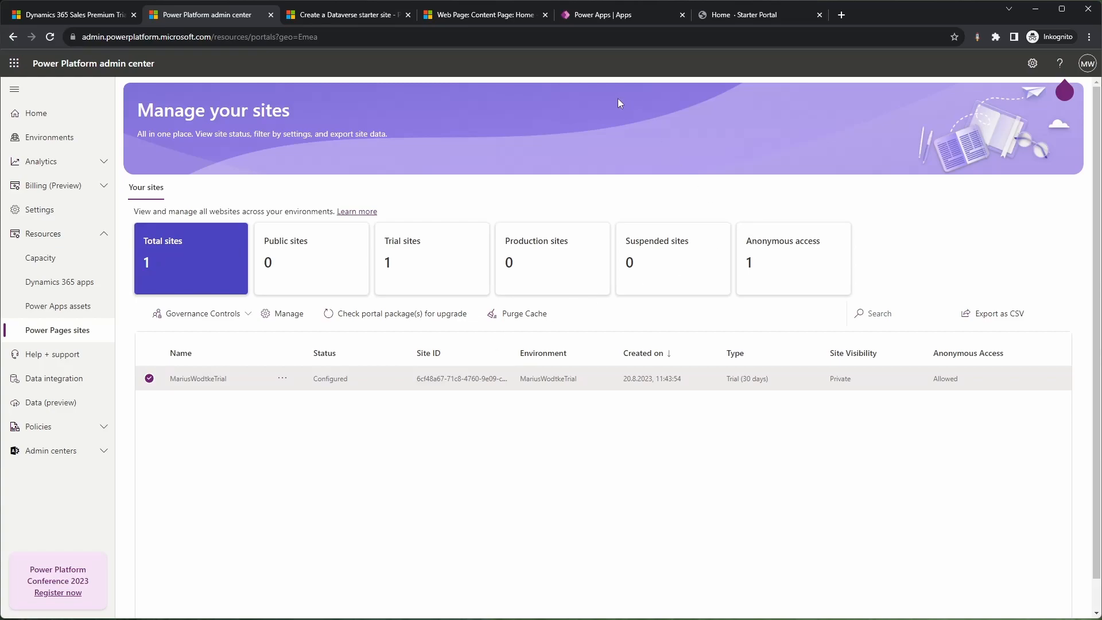
pyautogui.click(722, 16)
pyautogui.click(48, 38)
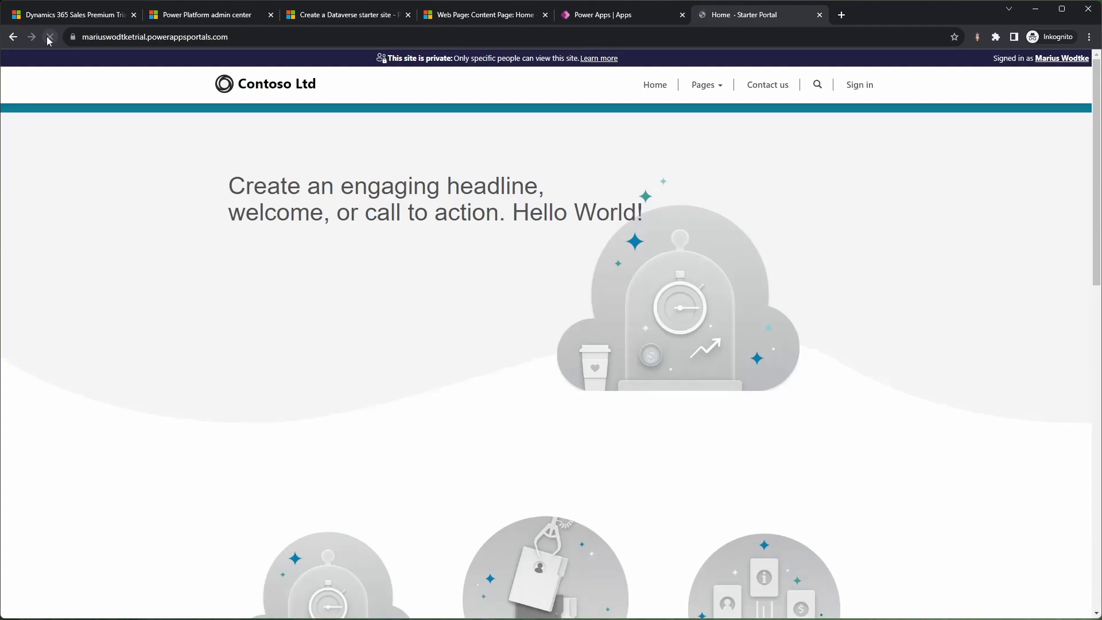